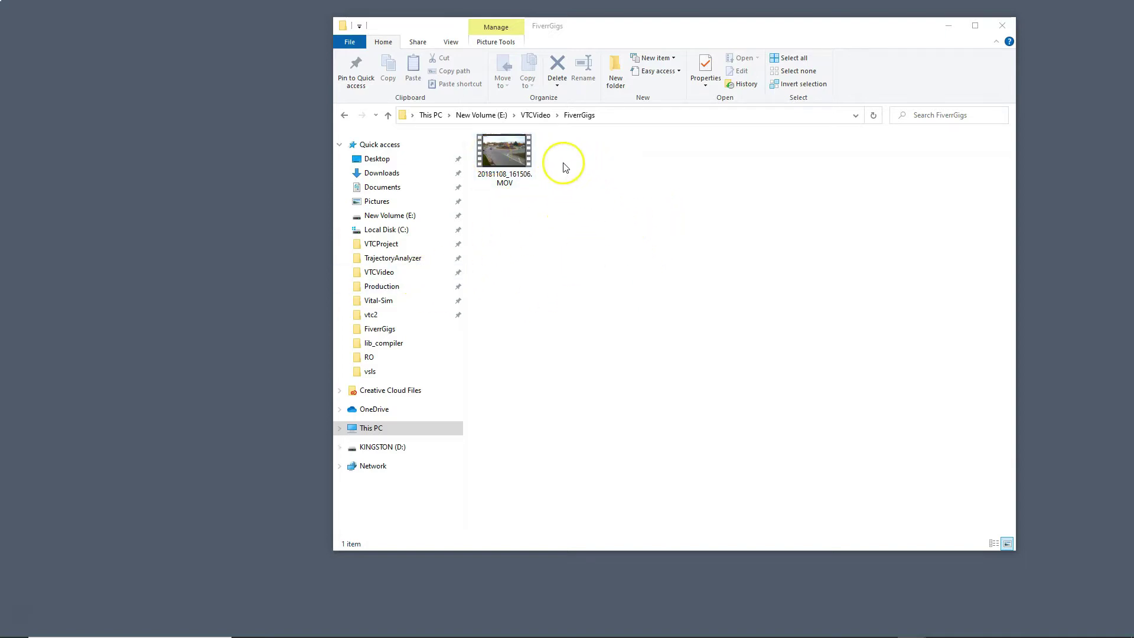
Open the video 20181108_161506.MOV from the FiverrGigs folder with VLC media player.
click(495, 146)
click(498, 159)
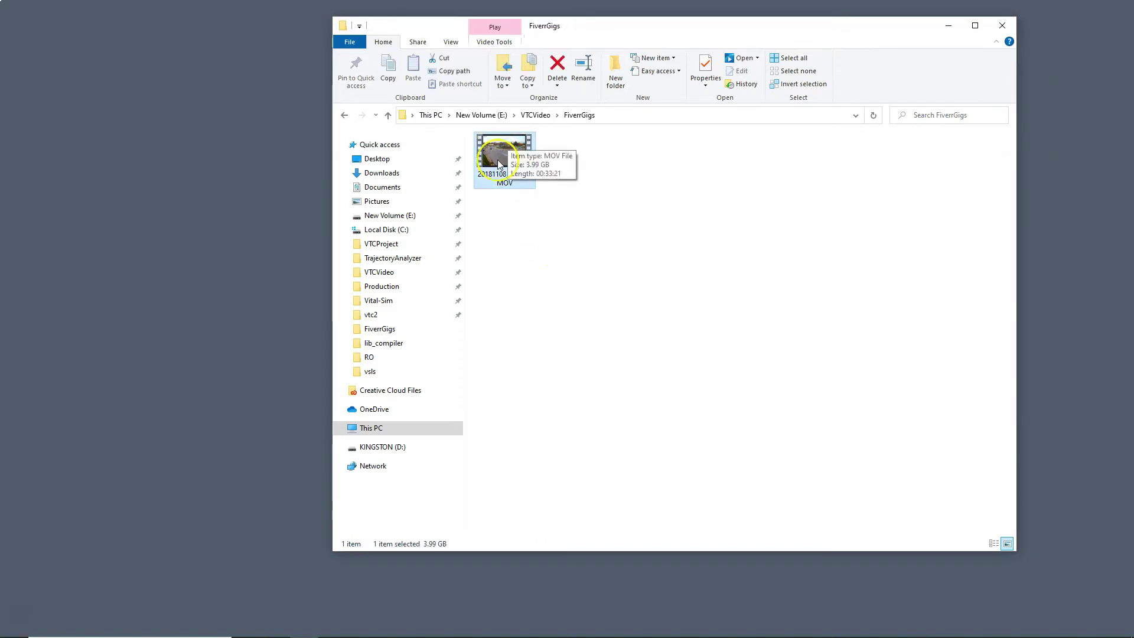
right_click(495, 155)
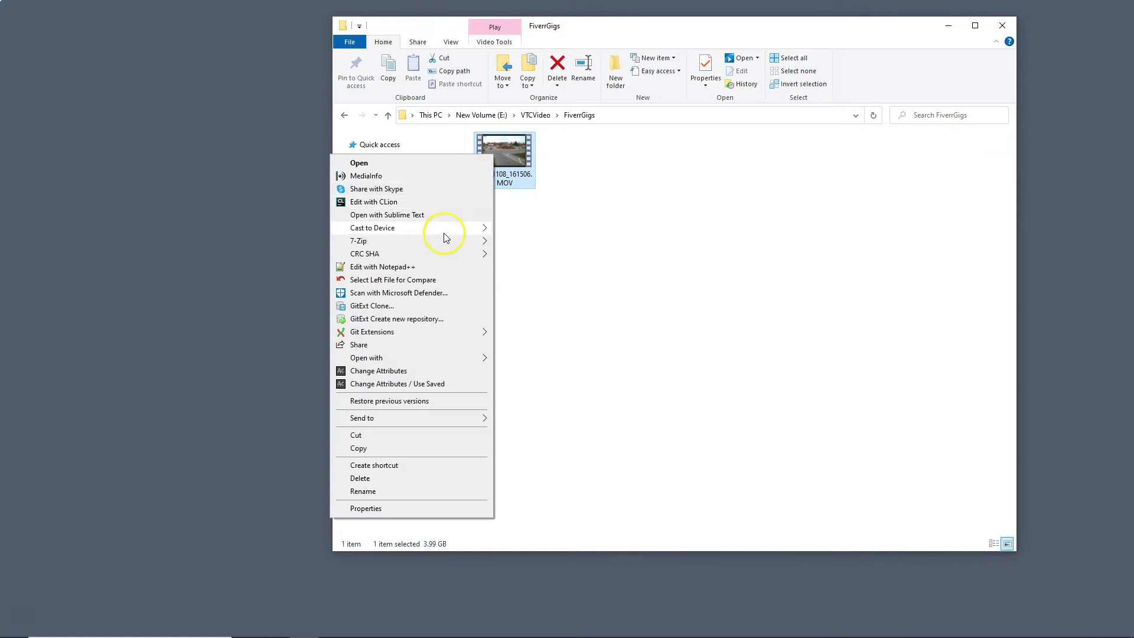
mouse_move(384, 357)
click(509, 398)
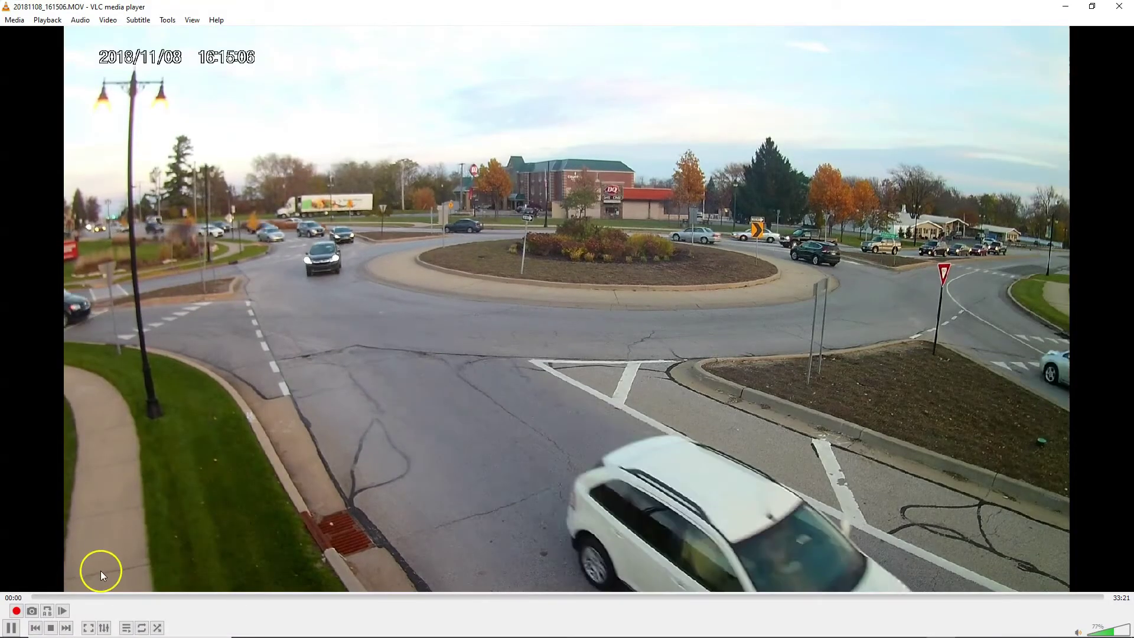
Pause the video at 00:02 and take a snapshot of the frame.
mouse_move(9, 634)
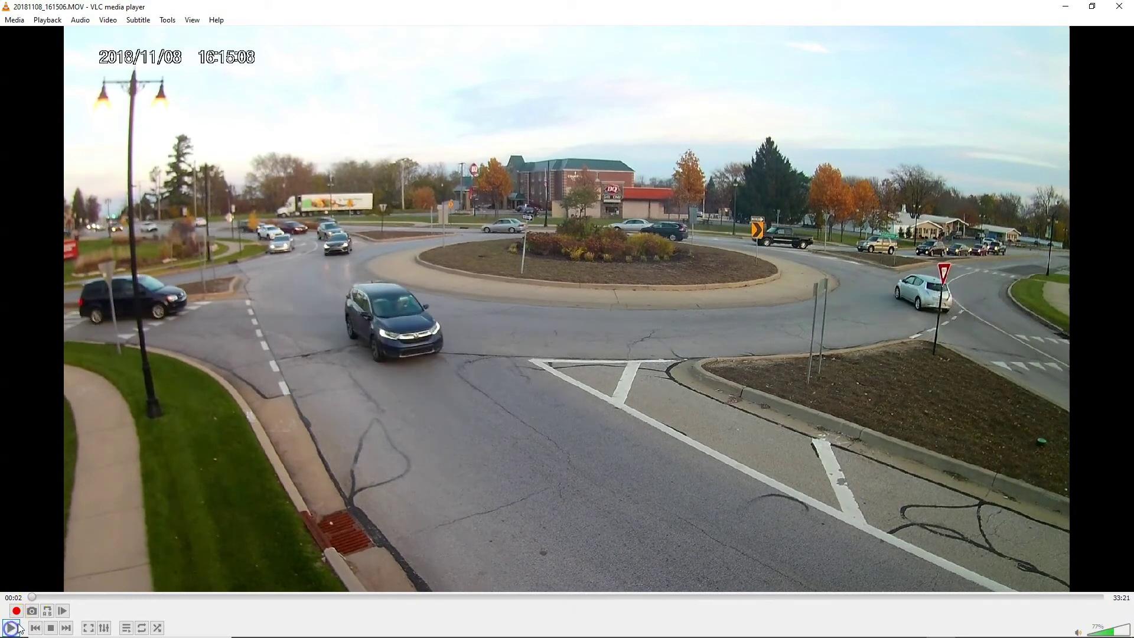
click(108, 19)
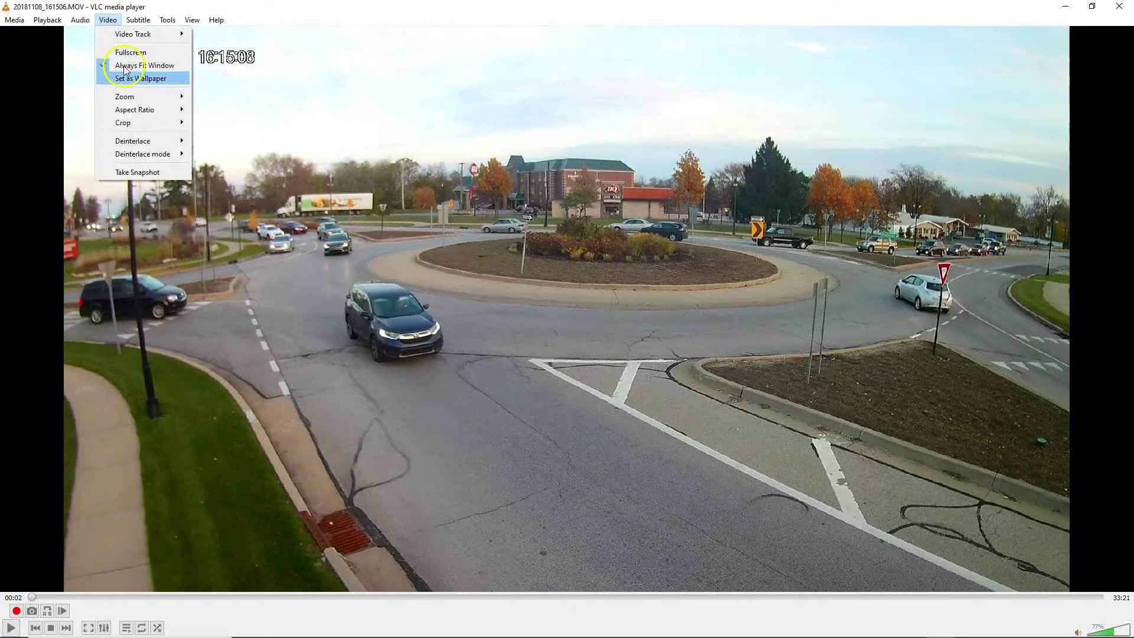
click(146, 174)
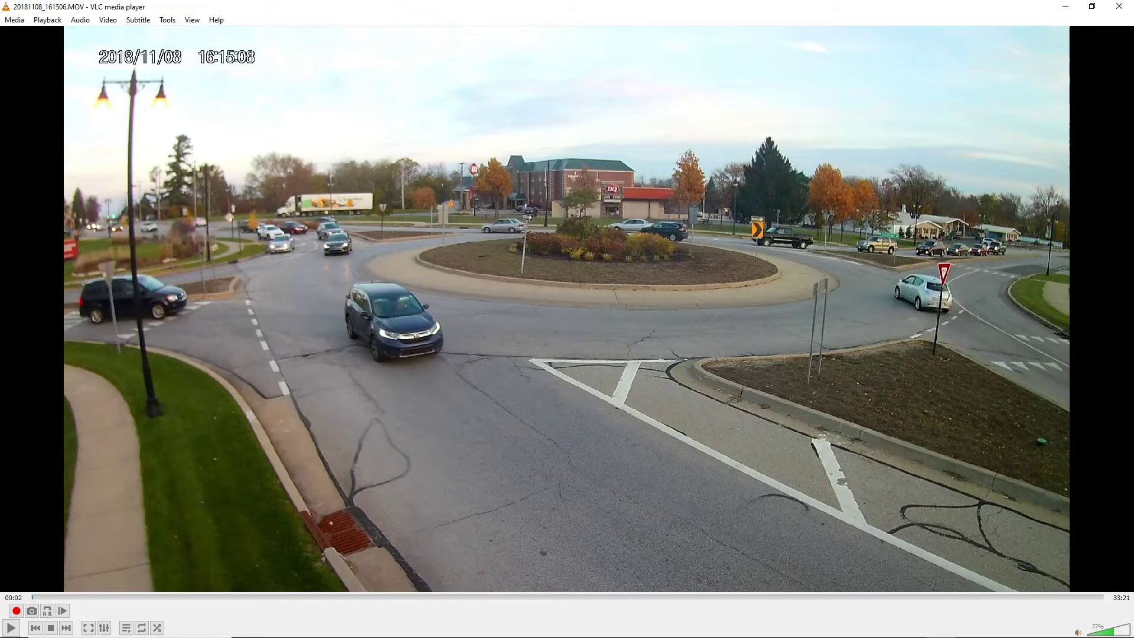
Copy the newest VLC snapshot from the Pictures folder into E:\VTCVideo\FiverrGigs.
key(super+e)
click(384, 219)
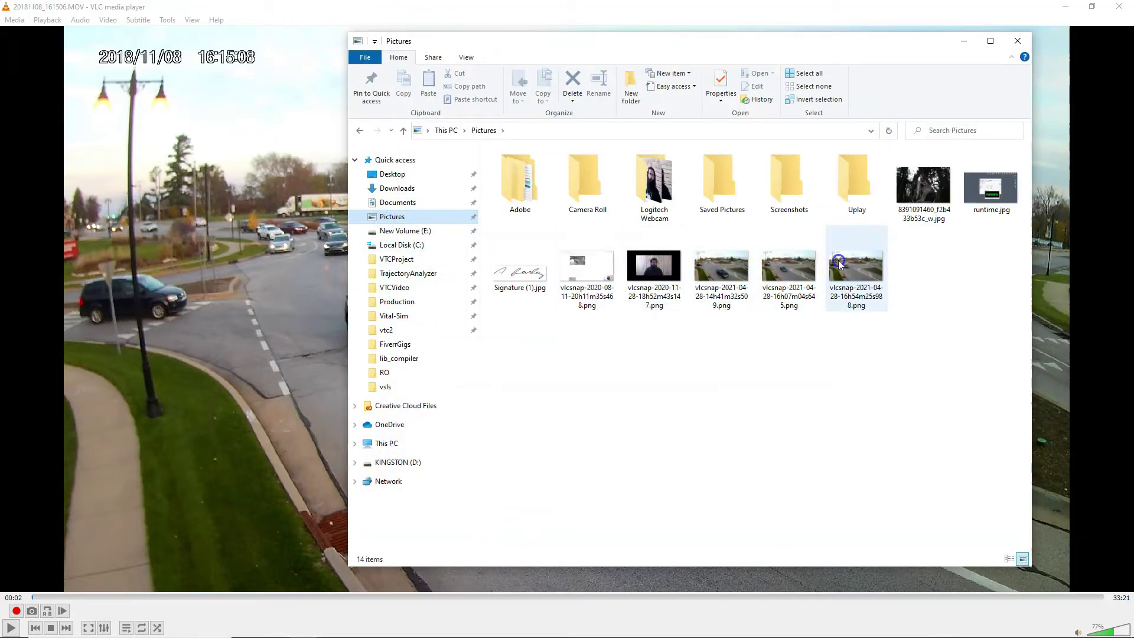
click(839, 263)
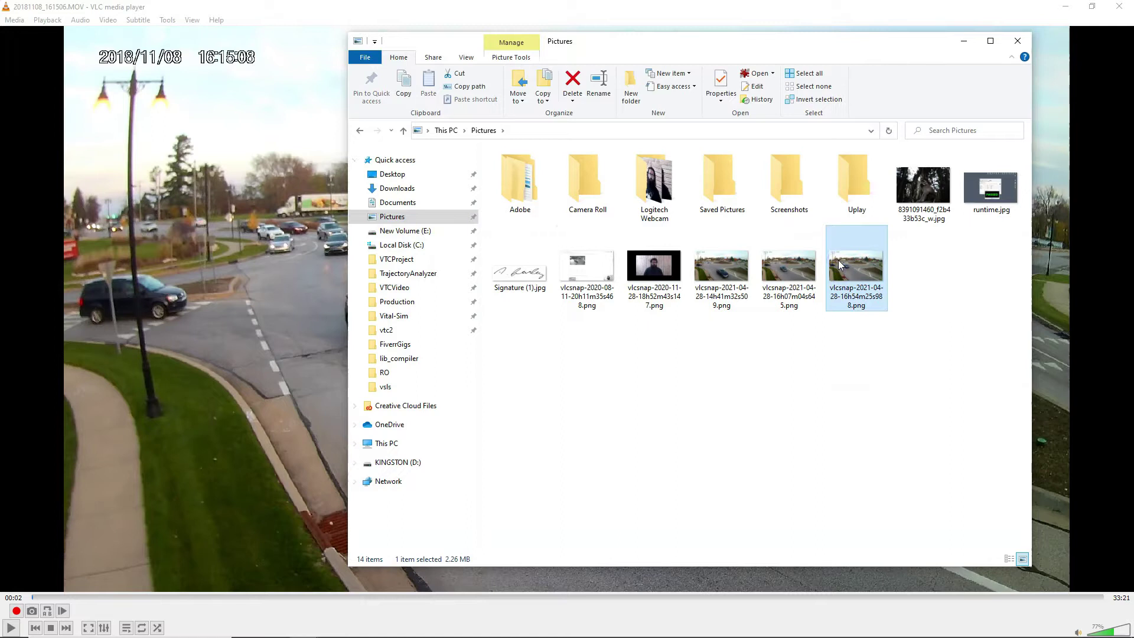
click(405, 230)
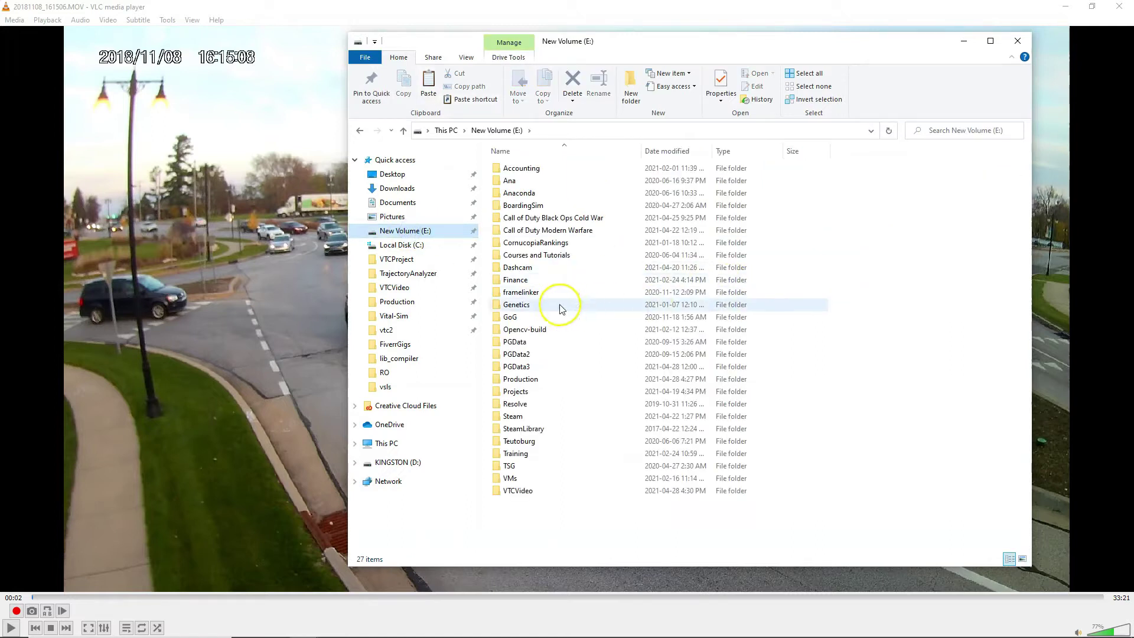
double_click(517, 490)
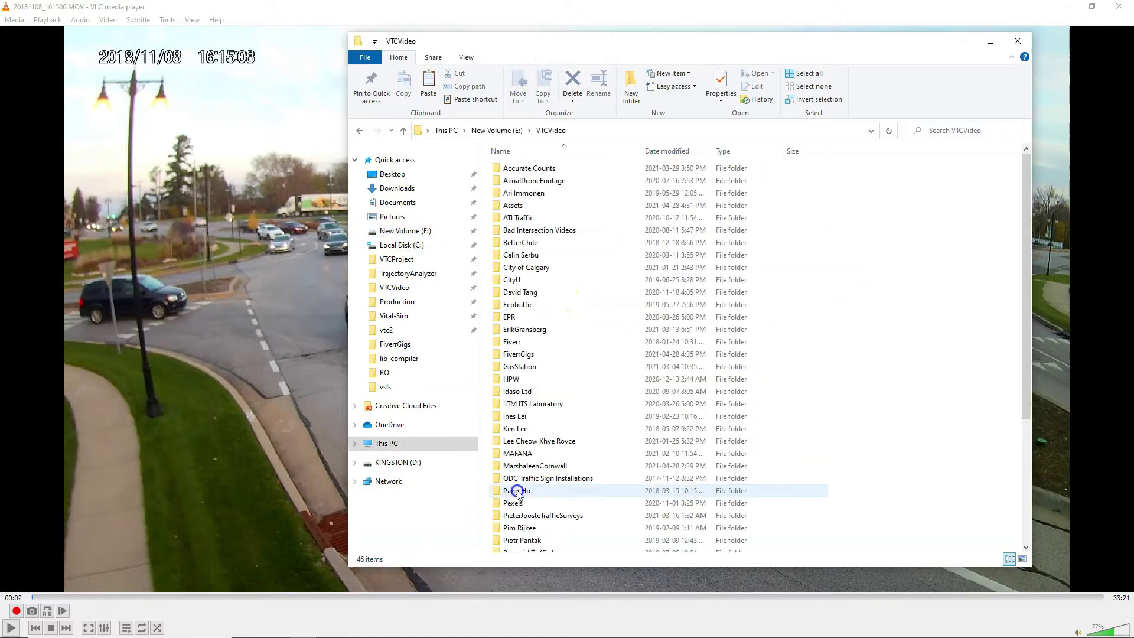
double_click(539, 354)
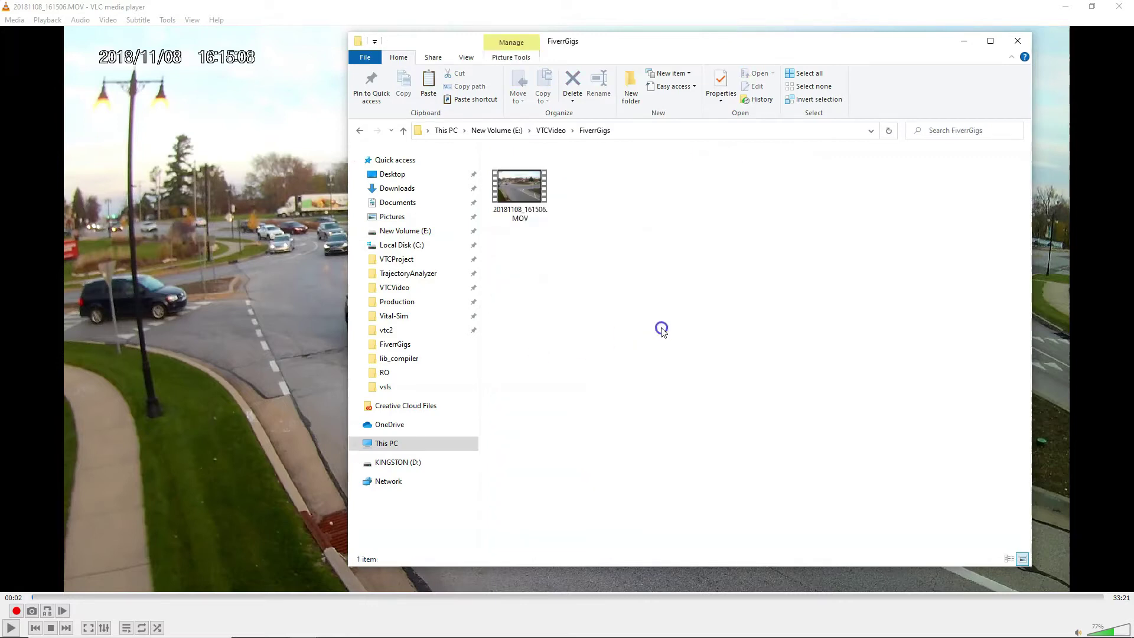
key(ctrl+v)
Close VLC and the spare FiverrGigs folder window, and launch Inkscape.
click(1094, 6)
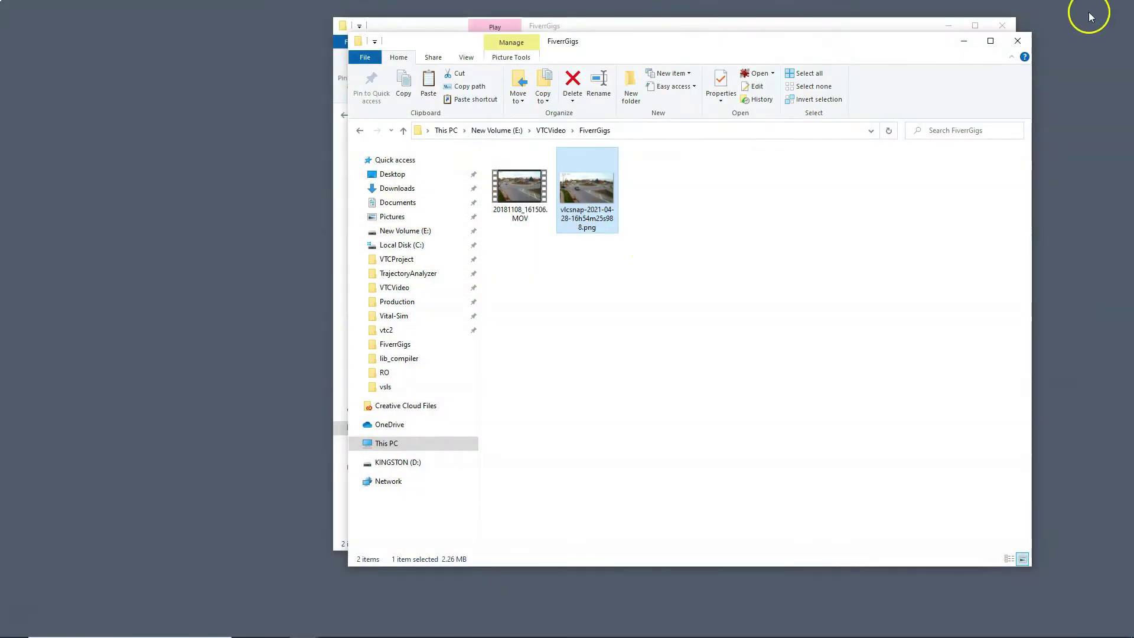
click(1002, 25)
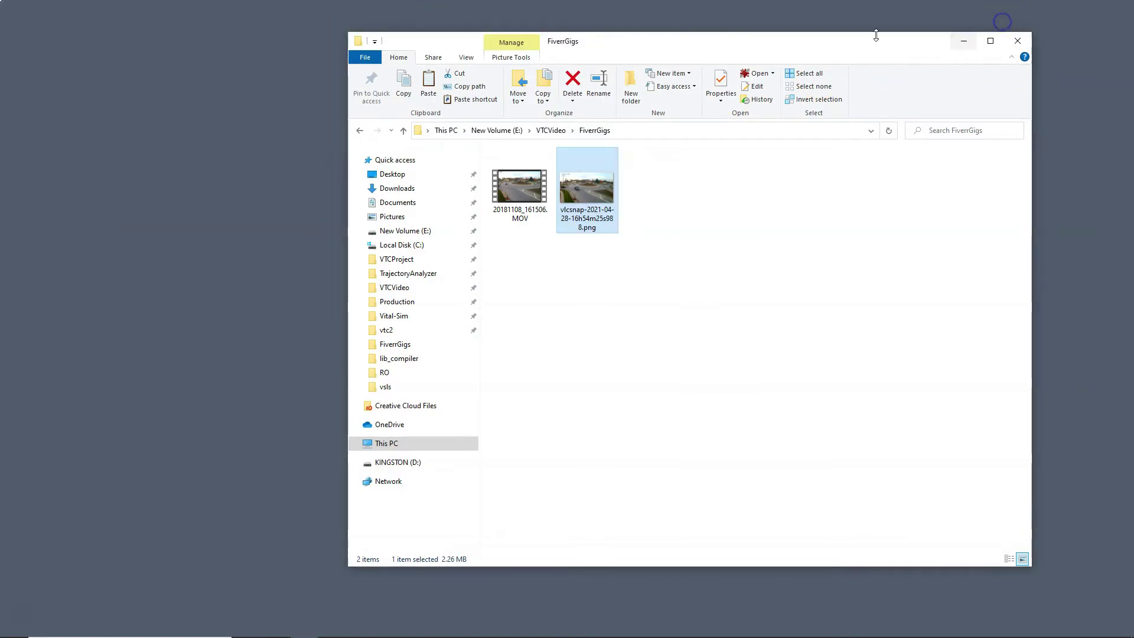
key(super)
text(in)
key(Return)
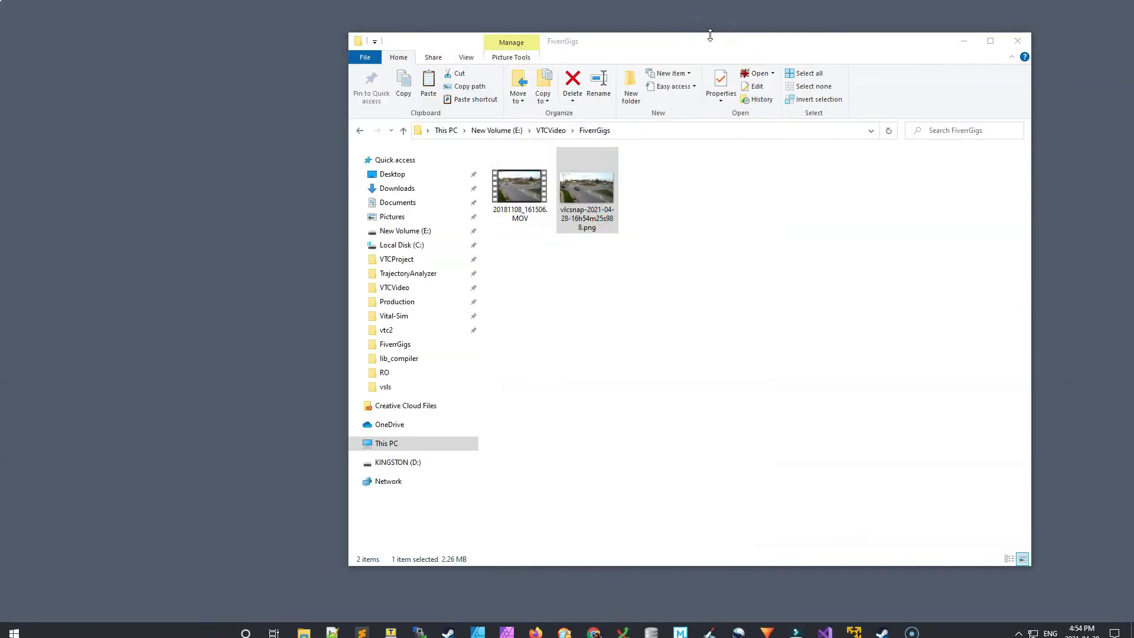
Import the VLC snapshot into the new document as an embedded image, with DPI from file and automatic rendering mode.
drag(730, 50, 825, 23)
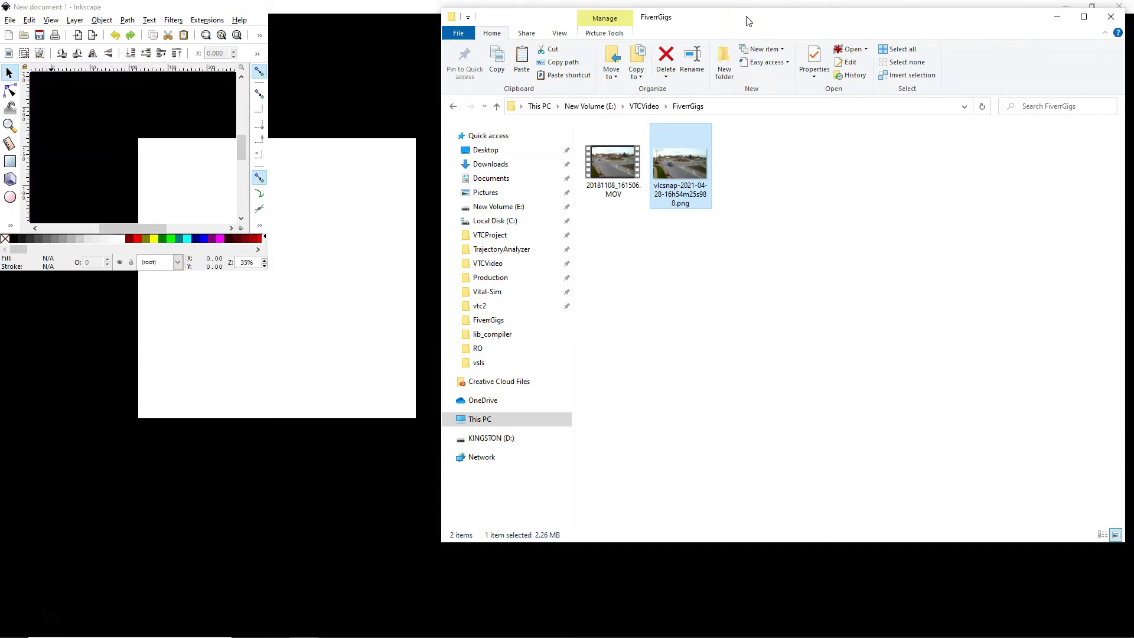
drag(675, 162, 561, 264)
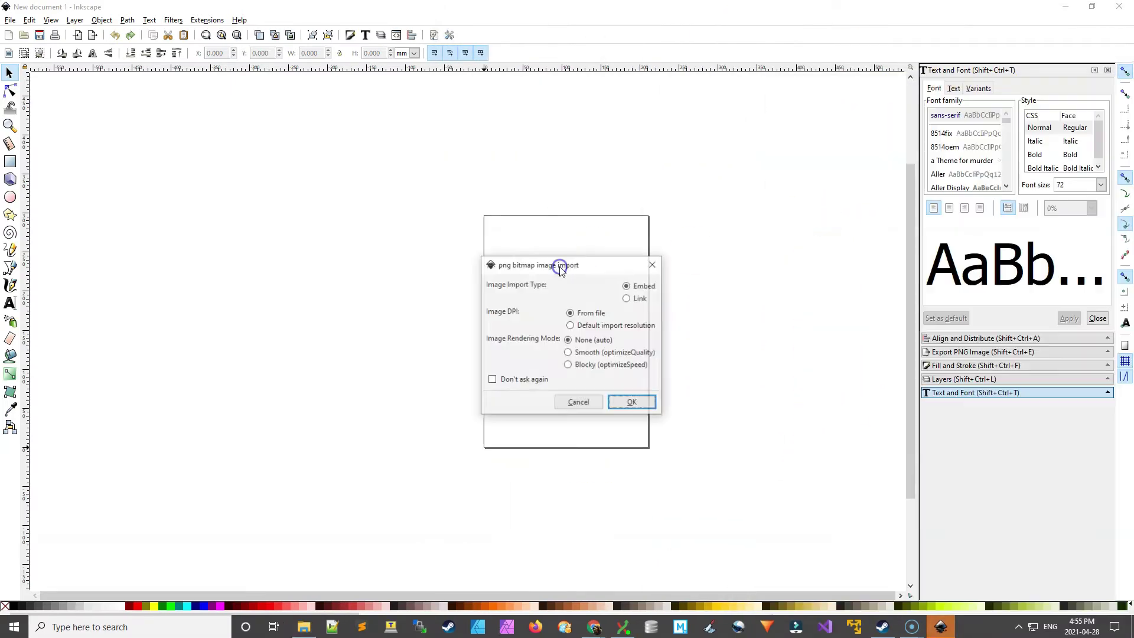
click(631, 400)
drag(438, 321, 377, 221)
Resize the page to fit the selected snapshot through the document properties.
click(10, 20)
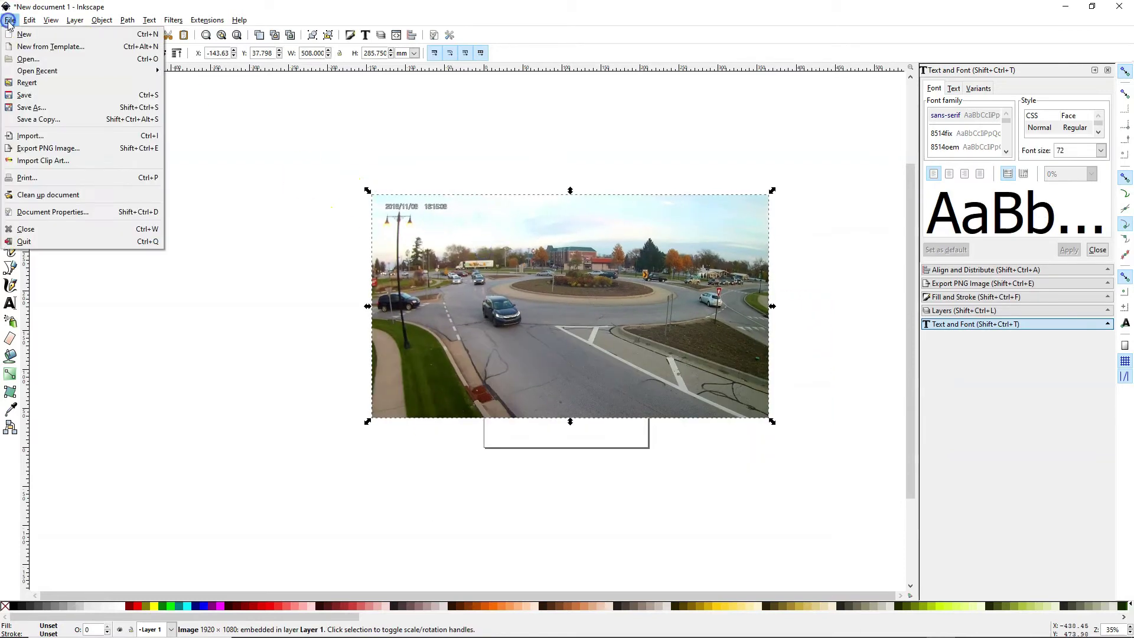
click(42, 216)
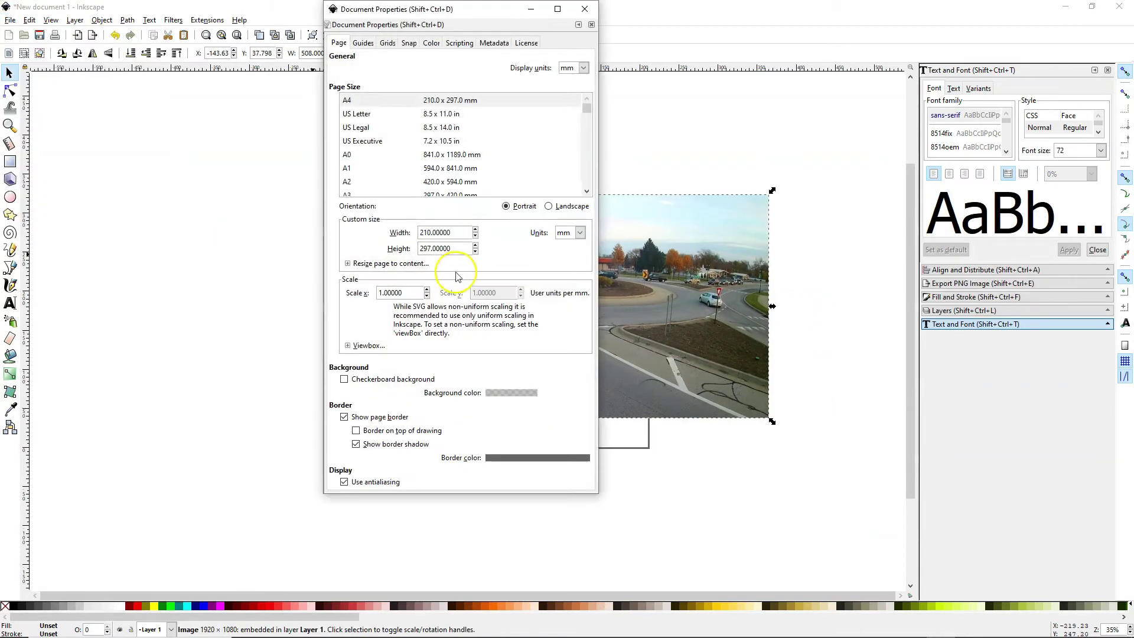
click(348, 263)
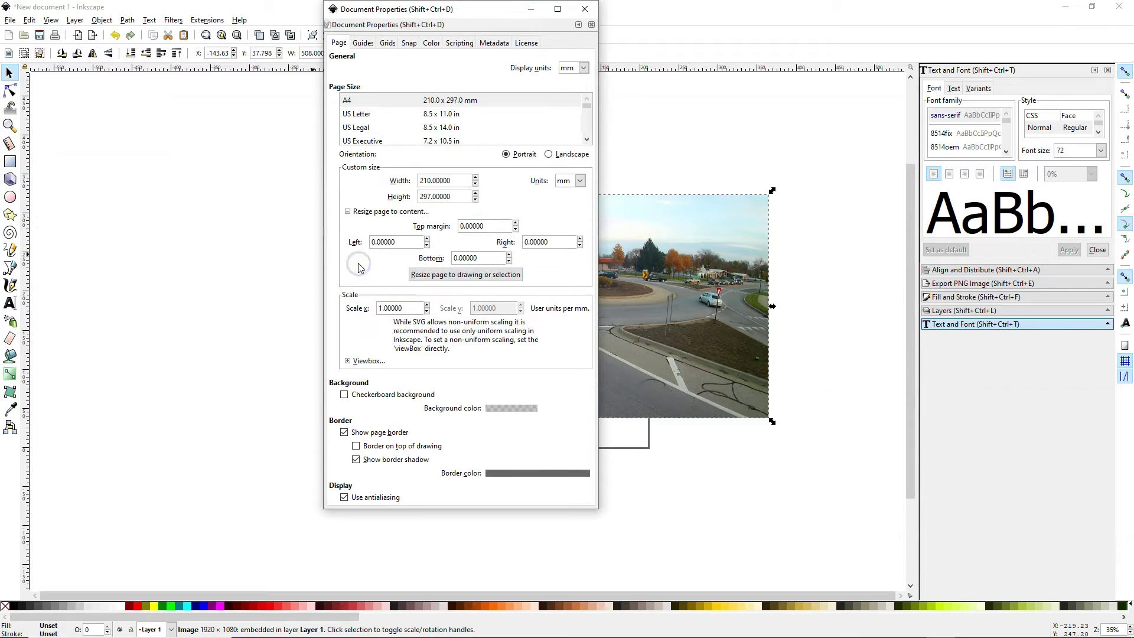
click(444, 274)
click(584, 8)
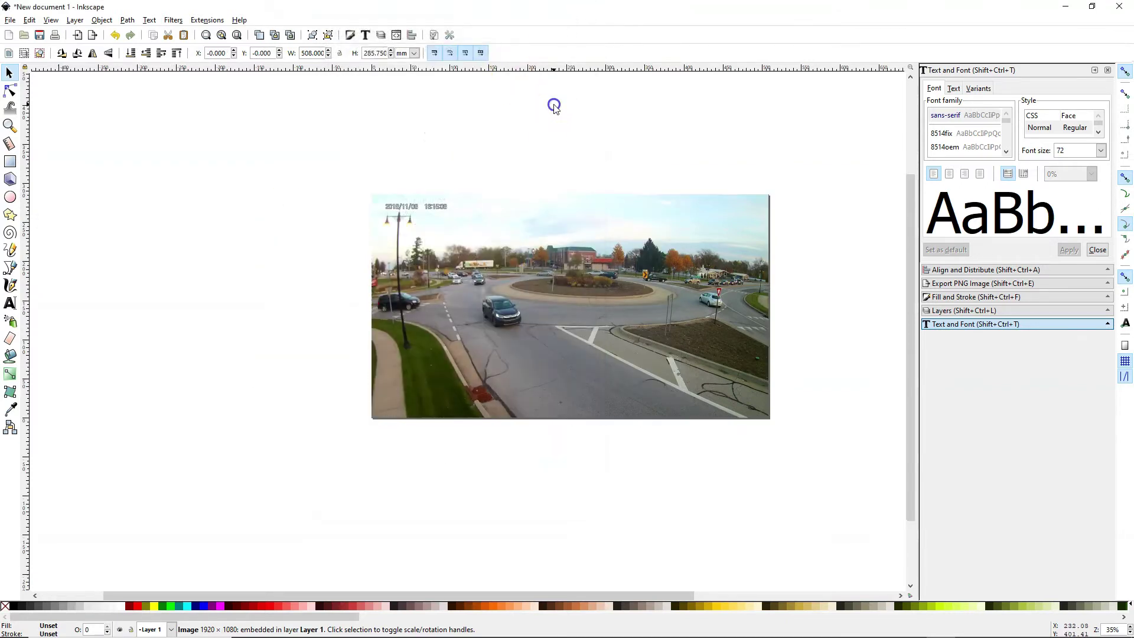
Add the text label "Approach 1" and place it over the road beside the red yield sign.
ctrl+scroll(649, 329, up, 1)
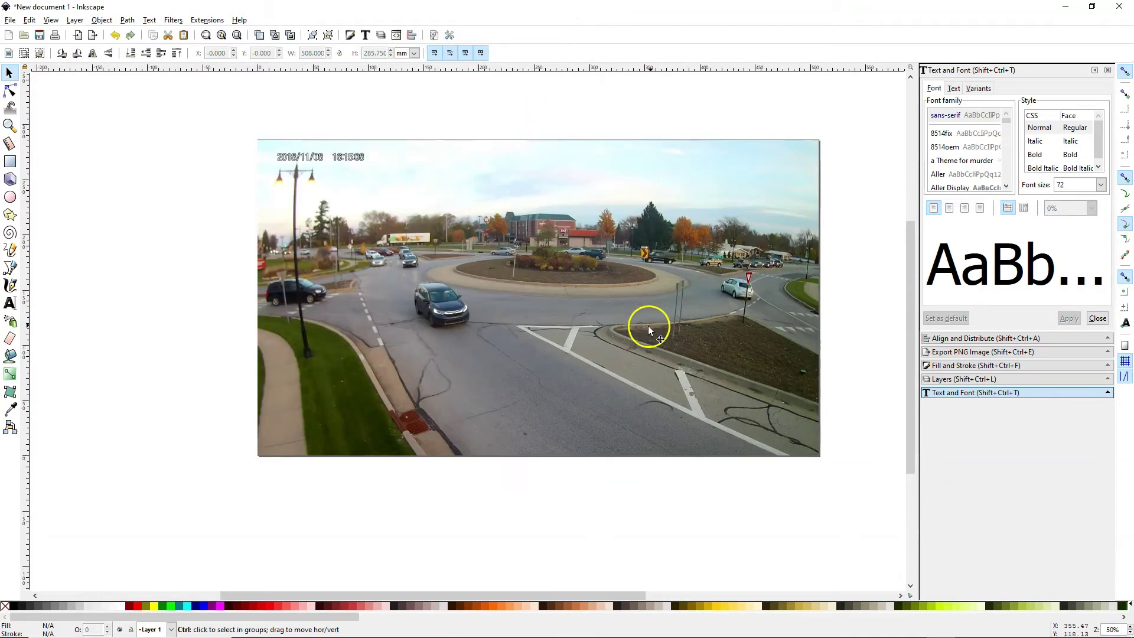
click(10, 304)
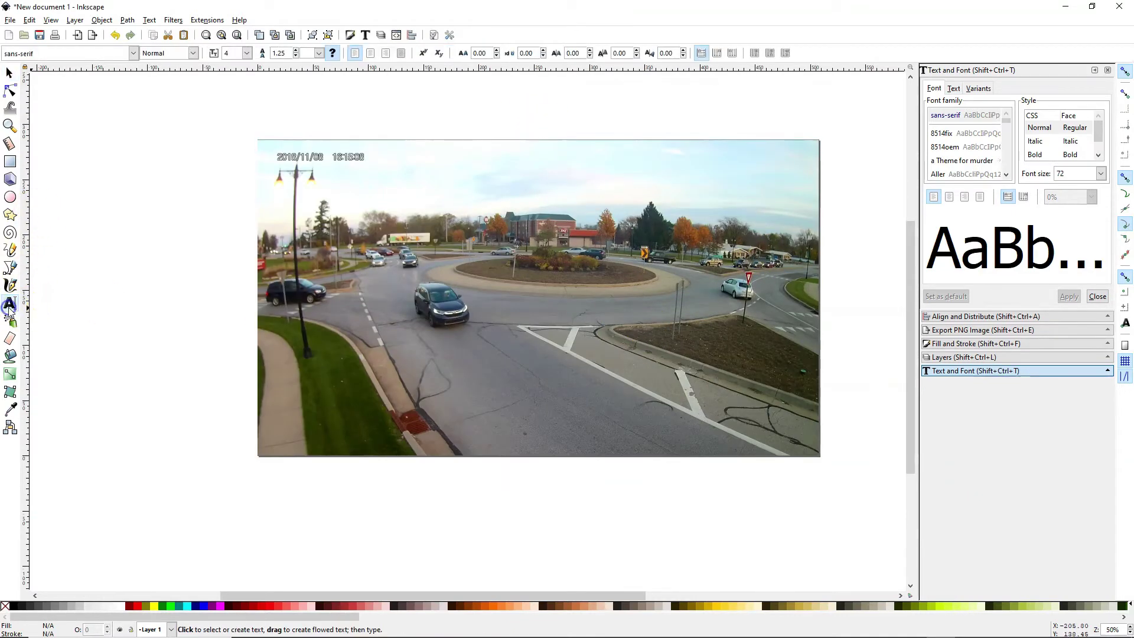
click(721, 299)
text(Approach 1)
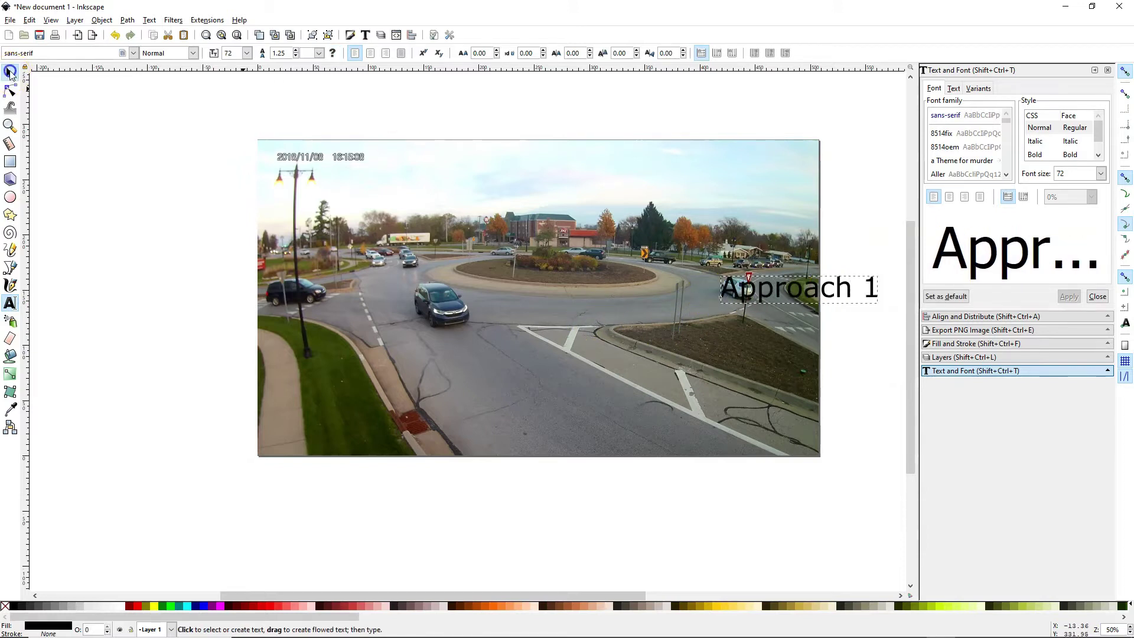
click(9, 71)
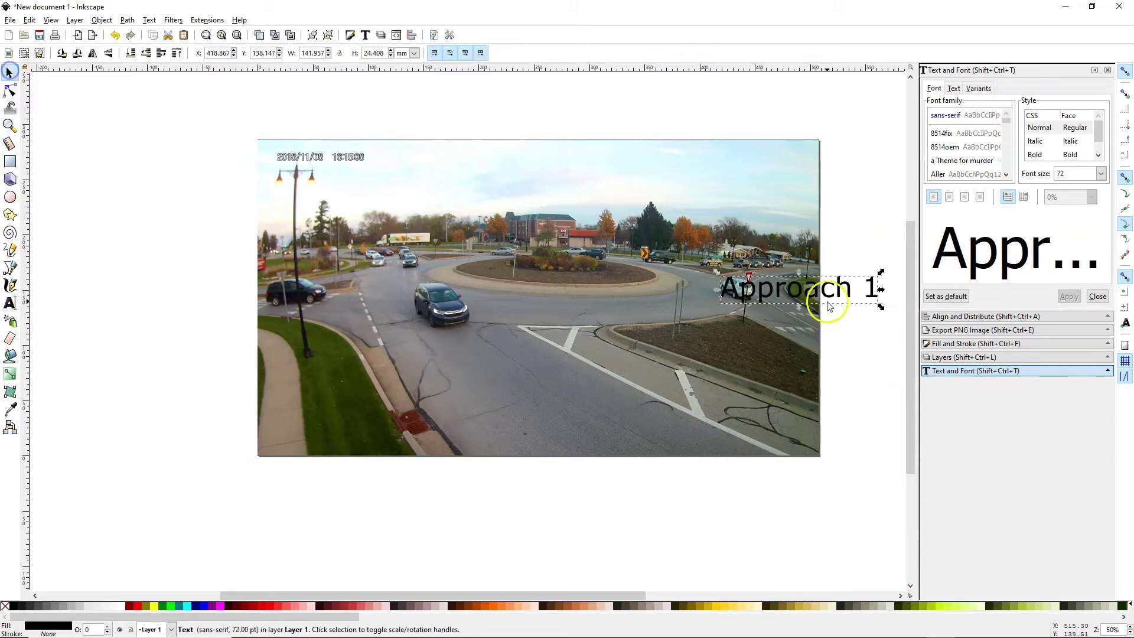
drag(799, 299, 745, 308)
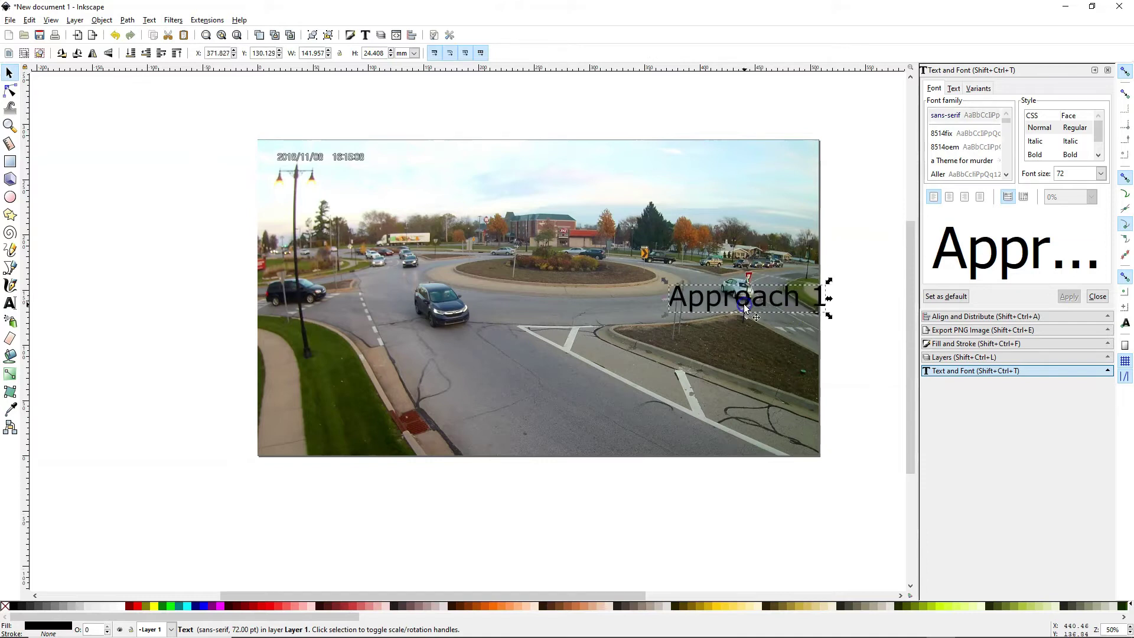
Make the whole "Approach 1" label red and bold.
key(t)
key(ctrl+a)
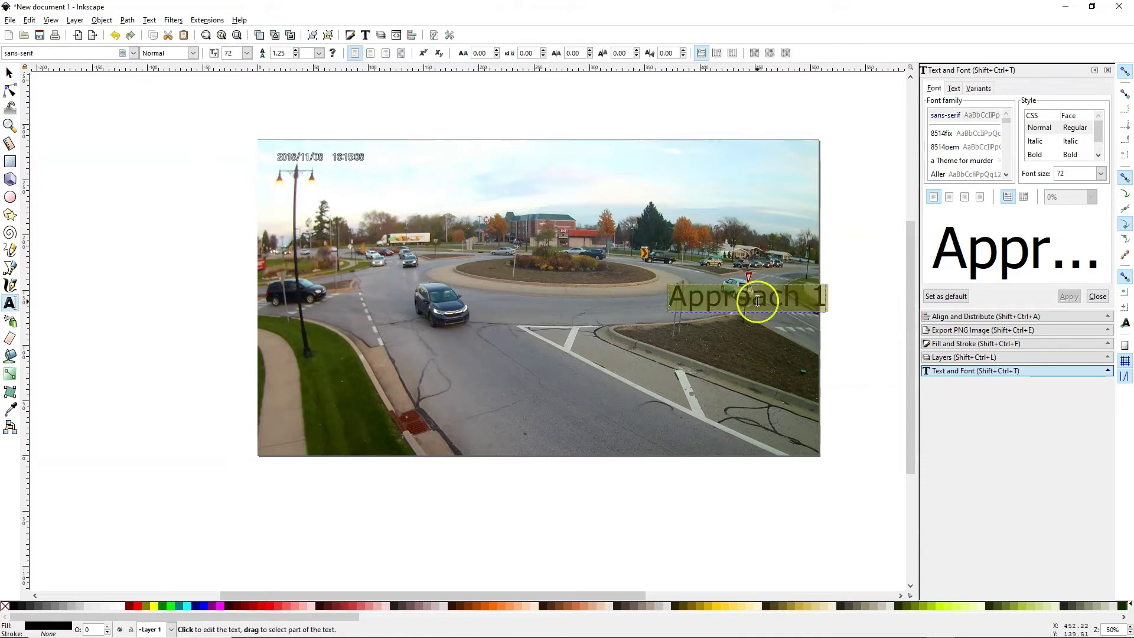
click(137, 605)
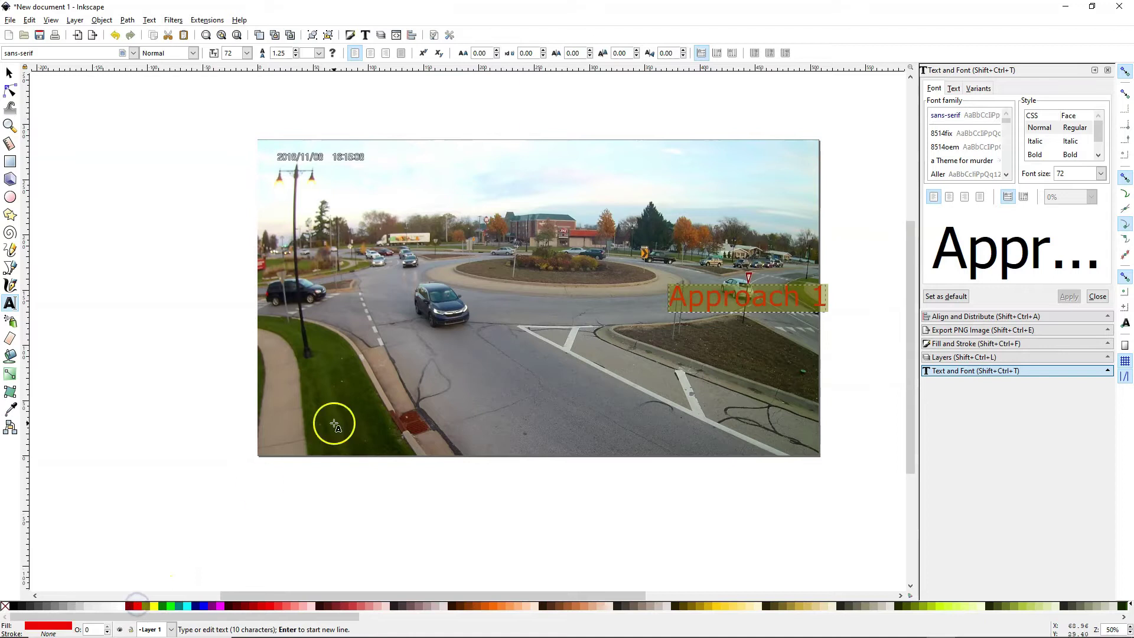
key(ctrl+b)
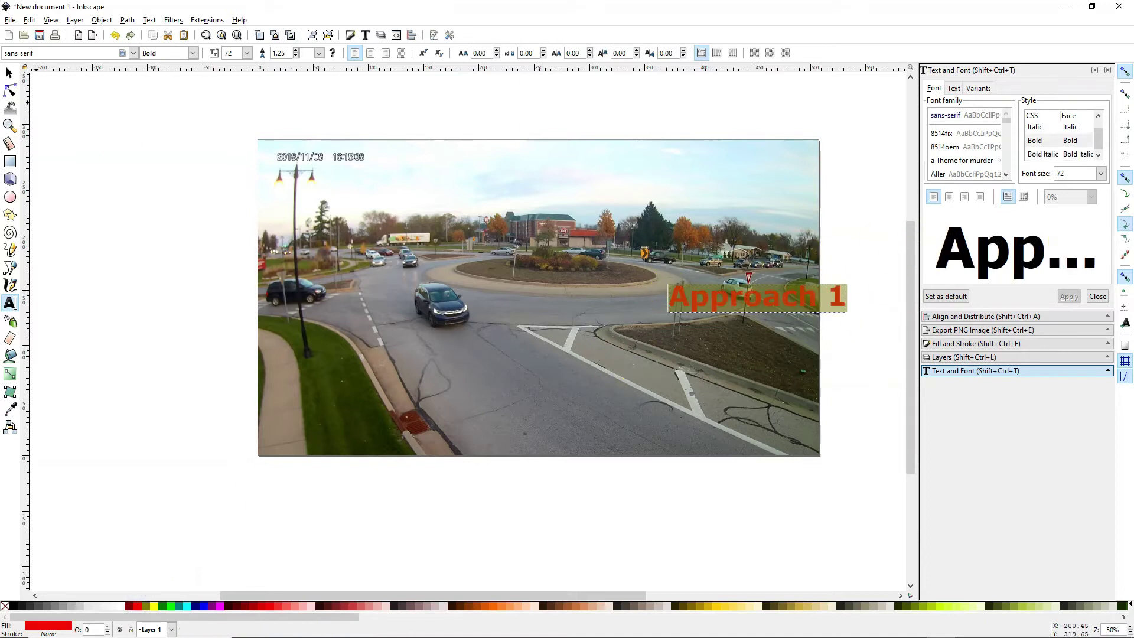
Scale the "Approach 1" label down to about 97 mm wide and position it within the image just below the yield sign.
click(12, 71)
mouse_move(713, 299)
mouse_down()
mouse_move(645, 293)
mouse_move(640, 278)
mouse_move(653, 285)
mouse_up()
click(774, 300)
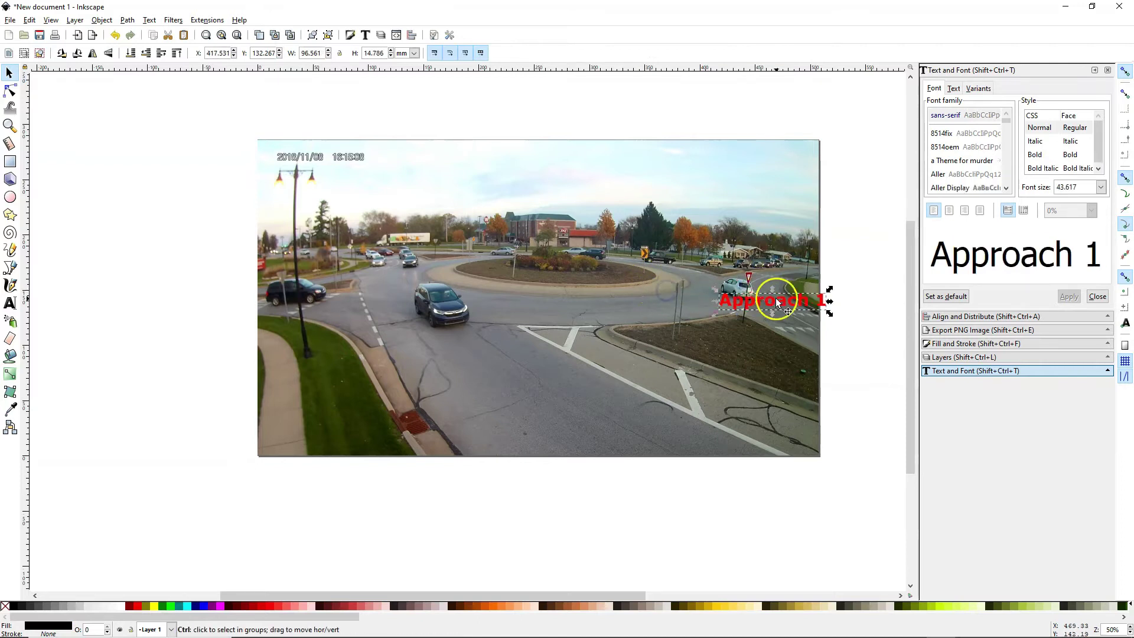
drag(765, 307, 763, 304)
click(763, 305)
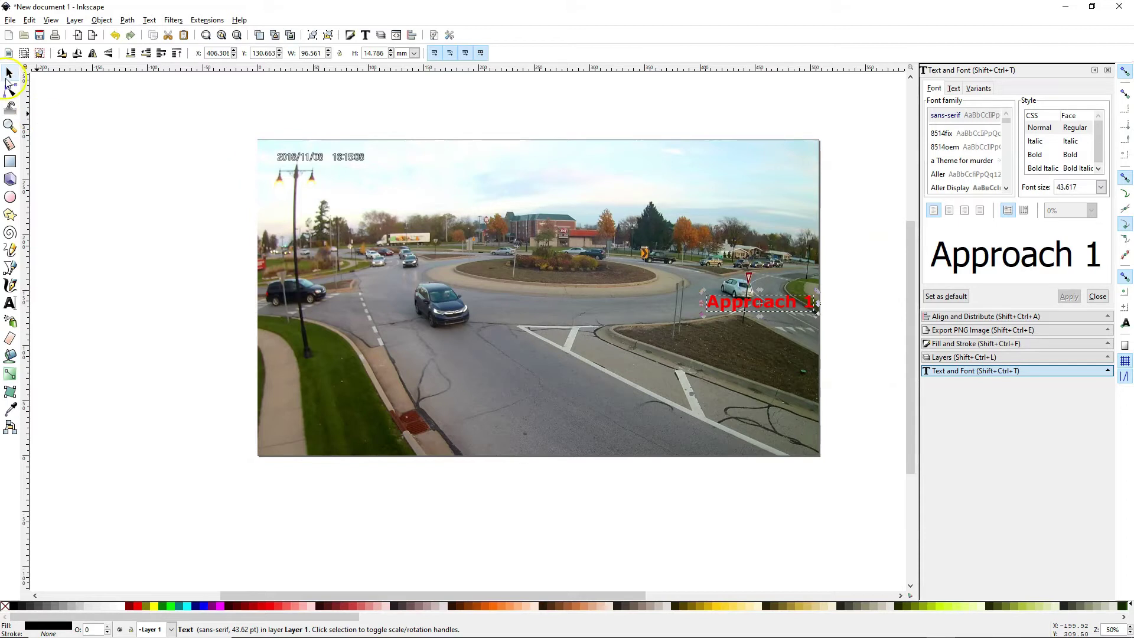
Change the label's text to "A1" and move it onto the approach road just past the yield sign.
click(713, 299)
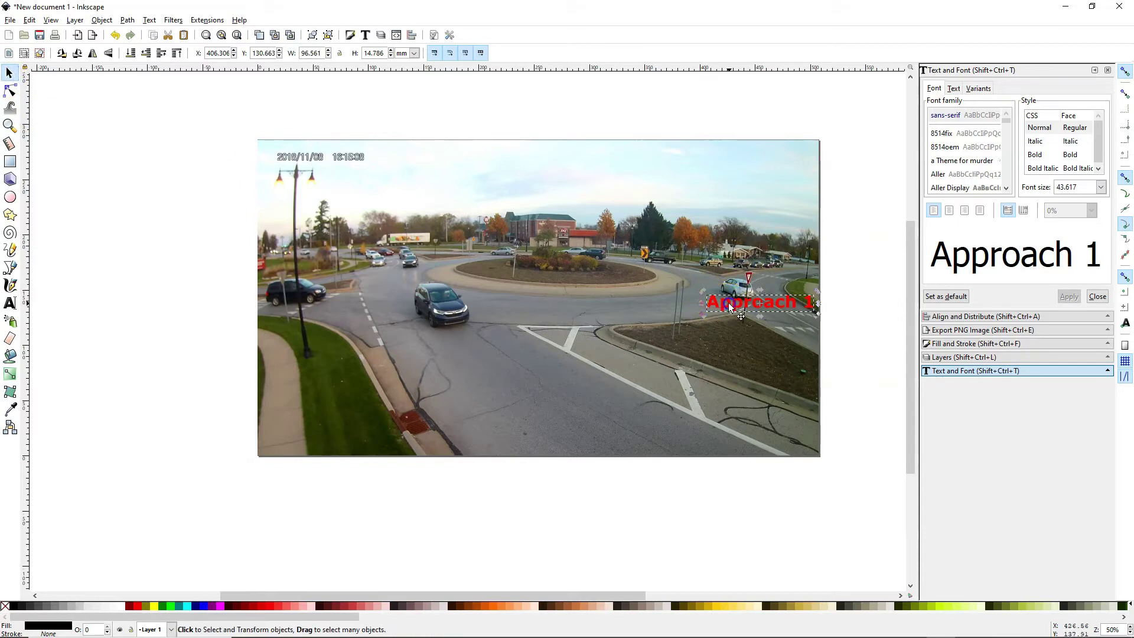
key(t)
key(ctrl+a)
text(A1)
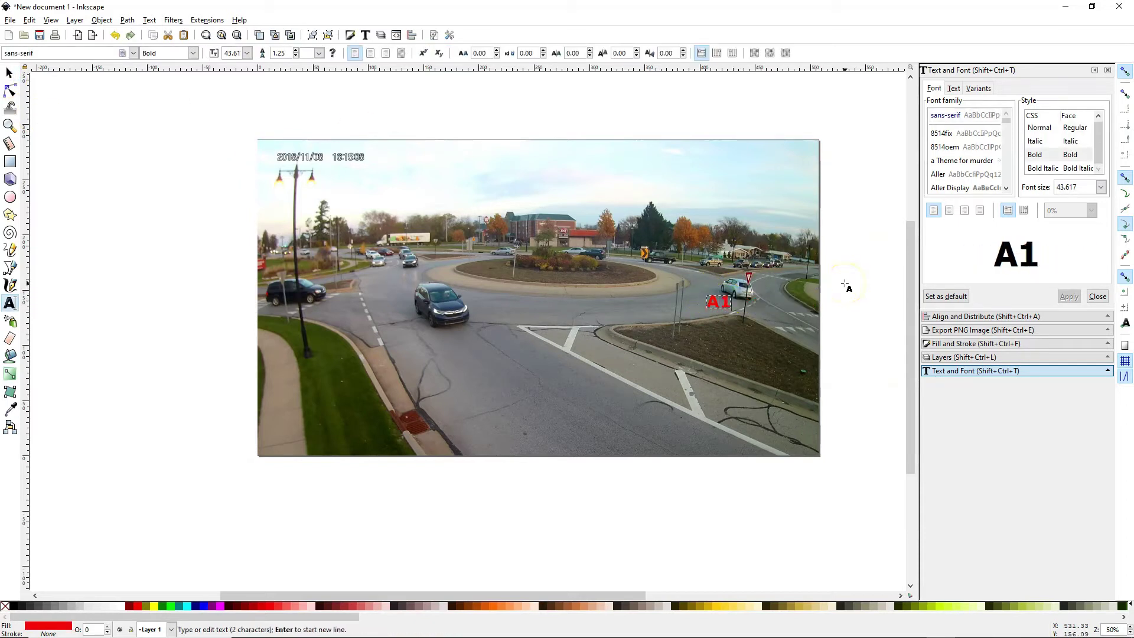
click(8, 73)
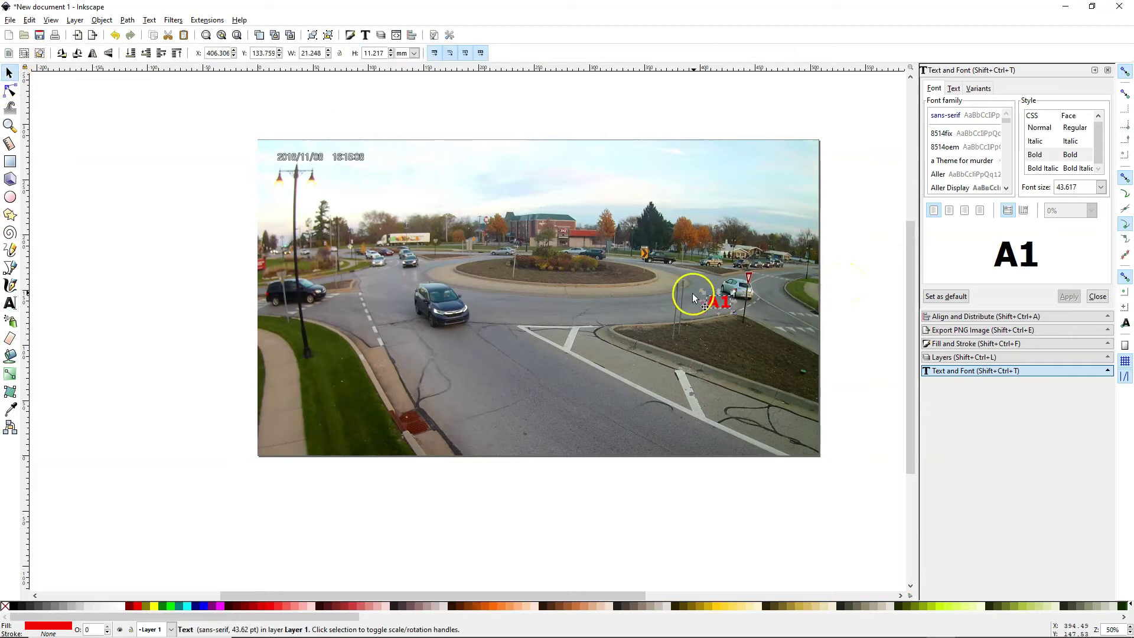
drag(716, 303, 796, 313)
click(781, 309)
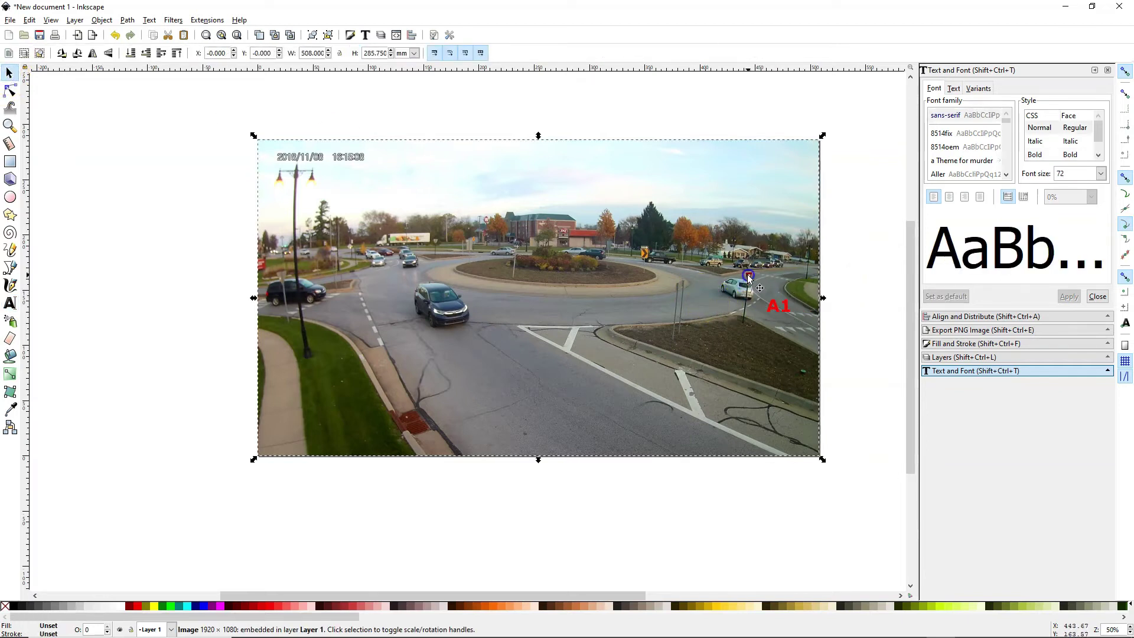
Duplicate the "A1" label three times, placing the copies below the black car, near the far chevron sign and beside the far side-road entry.
click(777, 306)
key(ctrl+d)
drag(779, 307, 323, 316)
click(670, 258)
key(ctrl+d)
key(ctrl+d)
Change the copy near the far chevron sign to "A2" and the copy at the far side-road entry to "A3".
double_click(666, 257)
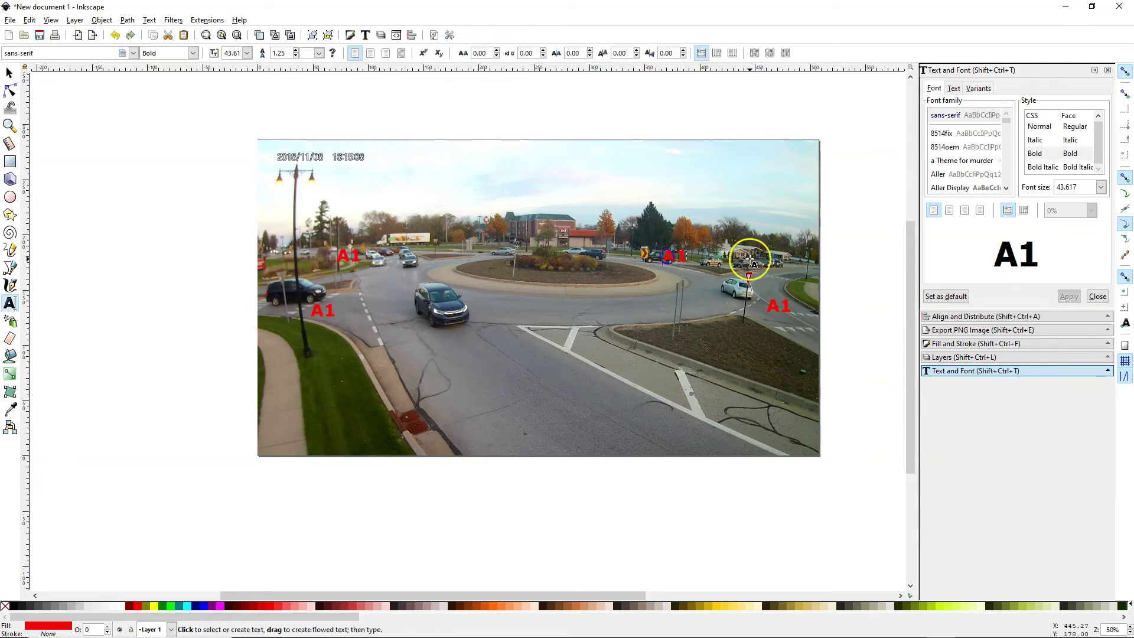
text(2)
key(BackSpace)
key(BackSpace)
text(2)
click(345, 258)
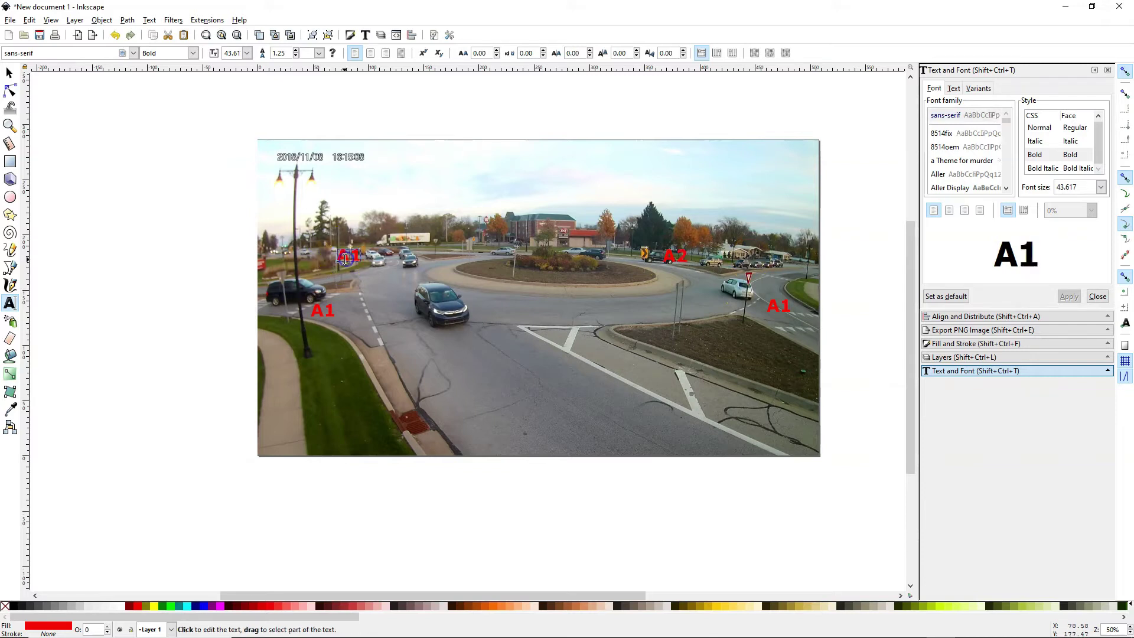
click(345, 259)
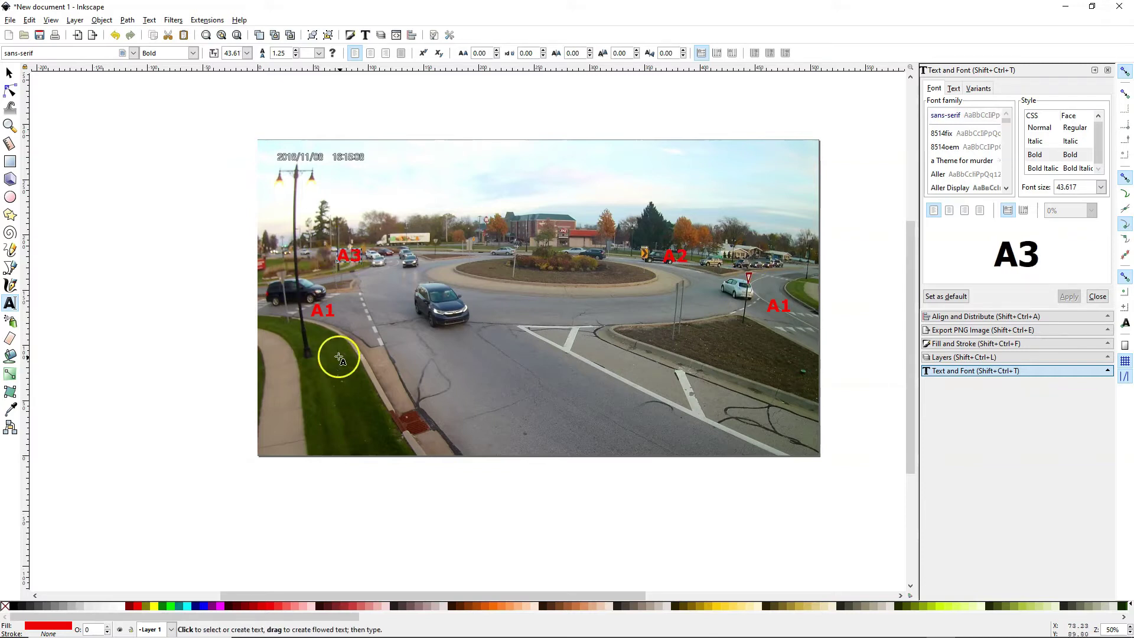
Change the text of the label copy below the black car to "A4".
click(325, 308)
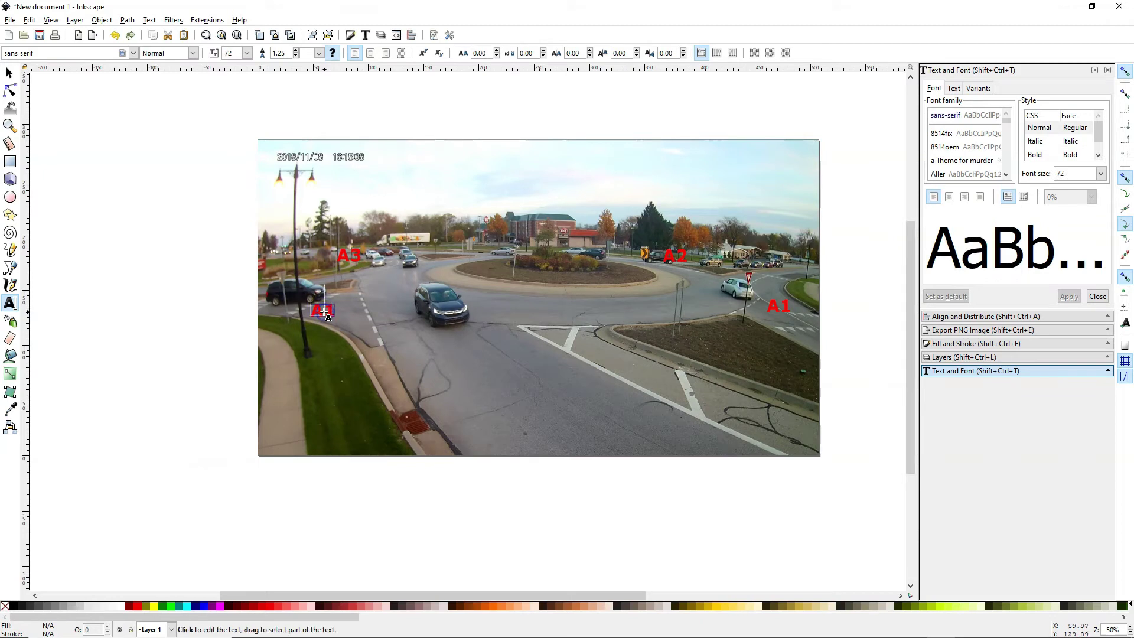
click(10, 72)
click(329, 316)
click(331, 310)
double_click(331, 309)
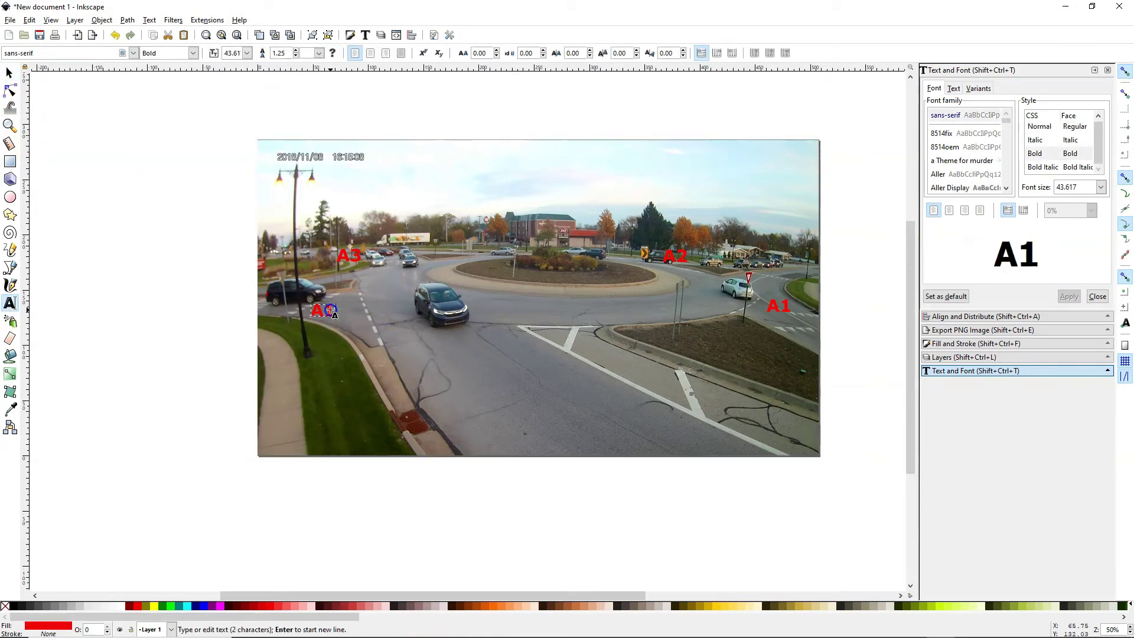
key(BackSpace)
text(4)
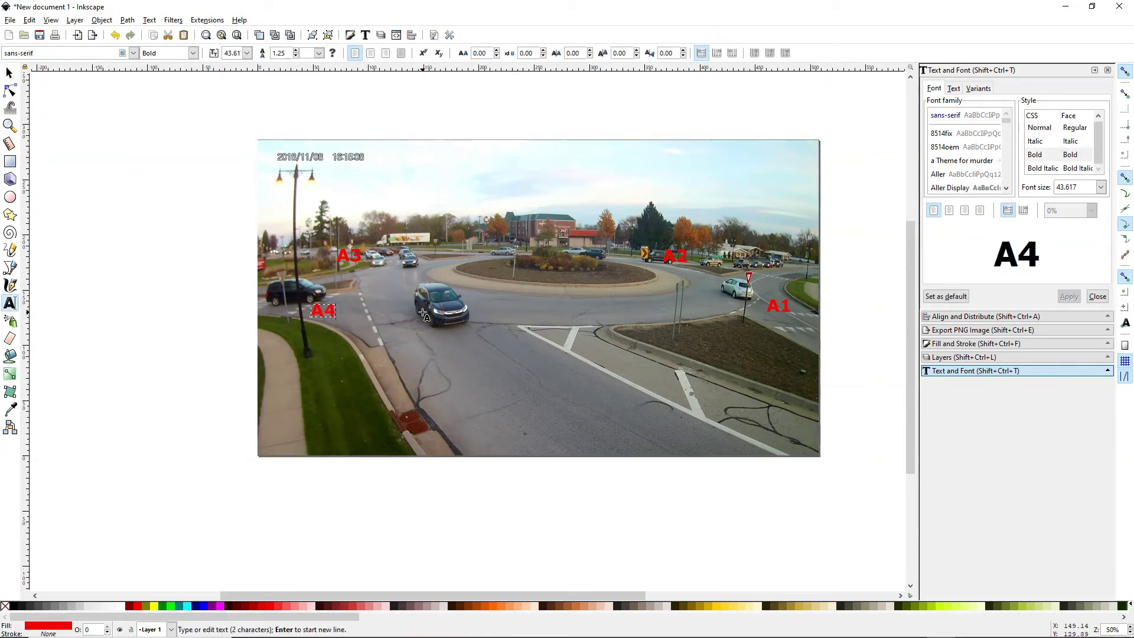
click(10, 73)
click(498, 351)
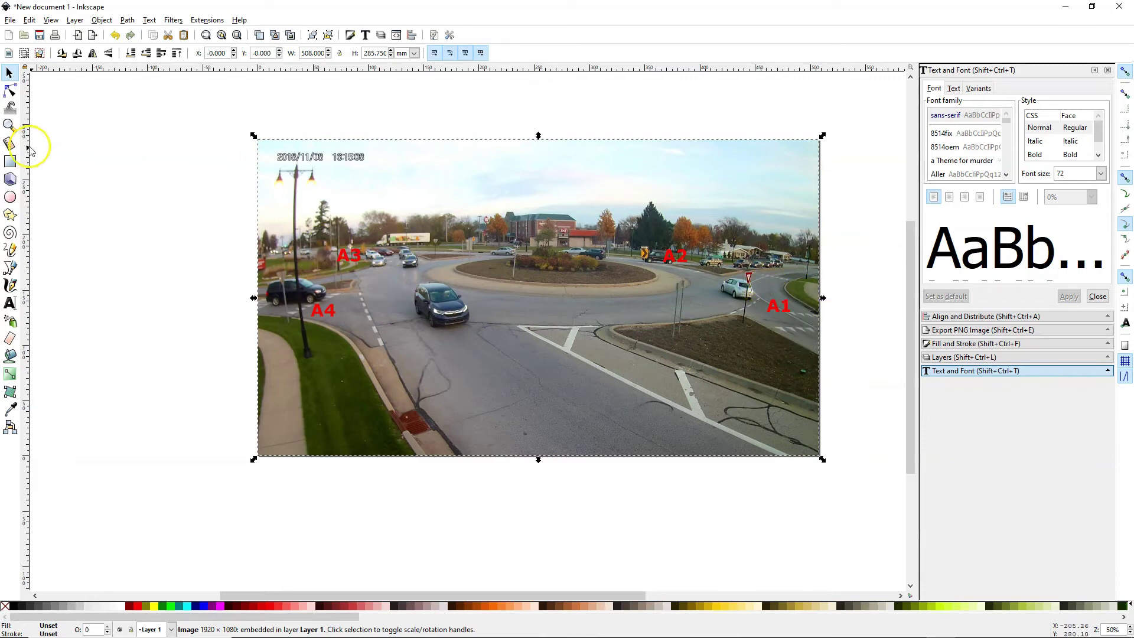
Duplicate the "A1" label, place the copy at the far exit beside the white truck, and change its text to "E1".
click(777, 306)
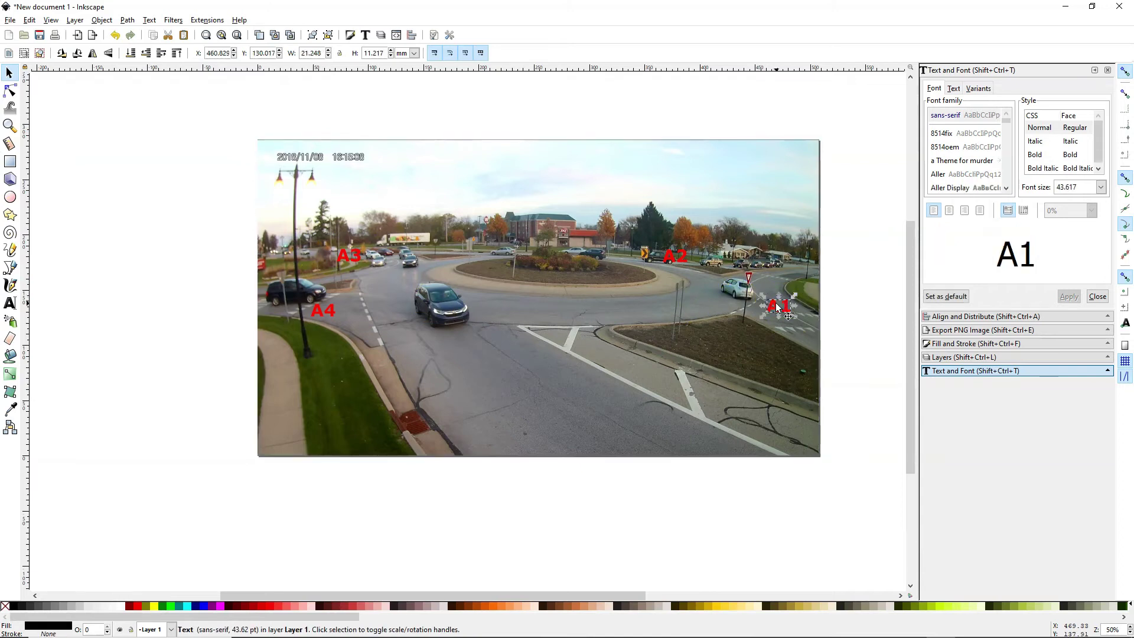
key(ctrl+d)
drag(774, 302, 449, 222)
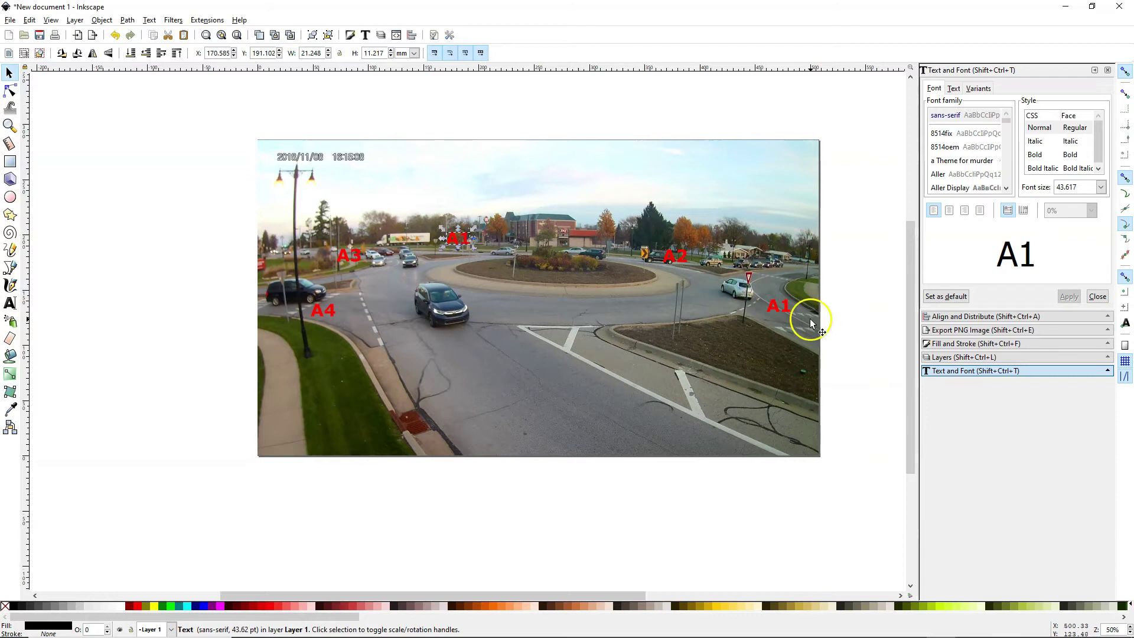
double_click(443, 234)
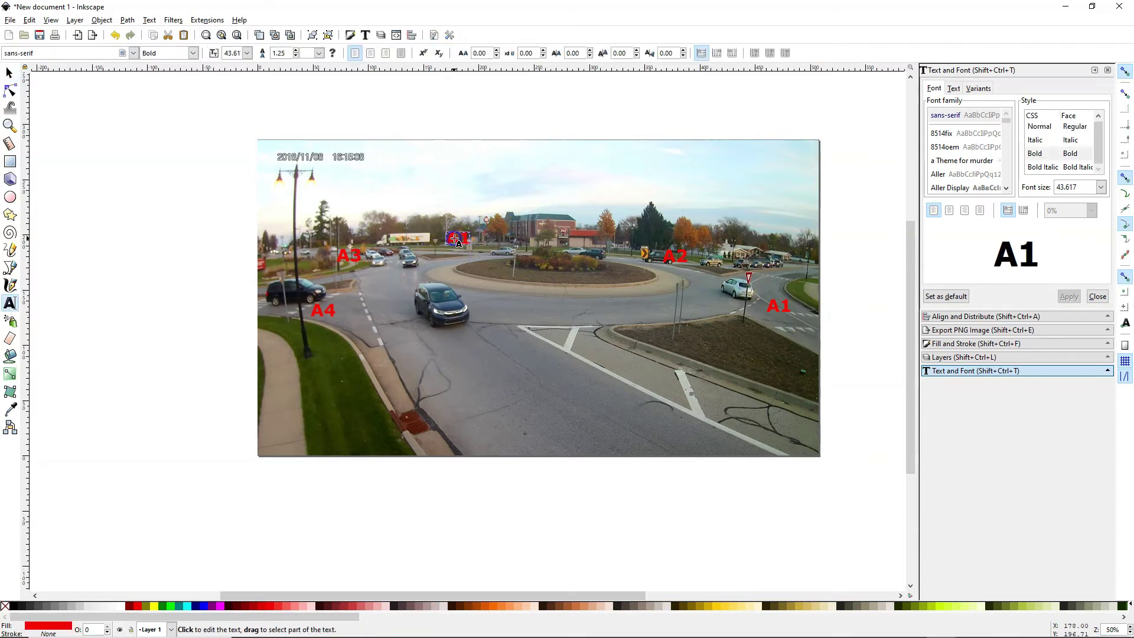
key(BackSpace)
key(BackSpace)
text(E1)
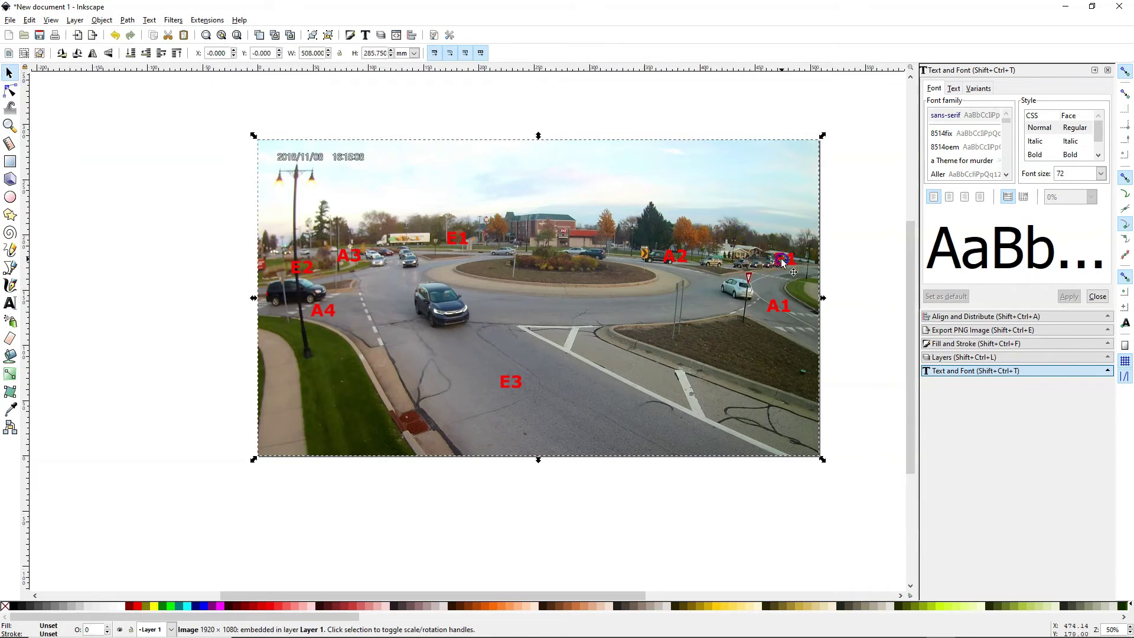
Change the text of the exit label copy above "A1" to "E4".
double_click(781, 258)
click(821, 253)
key(BackSpace)
text(4)
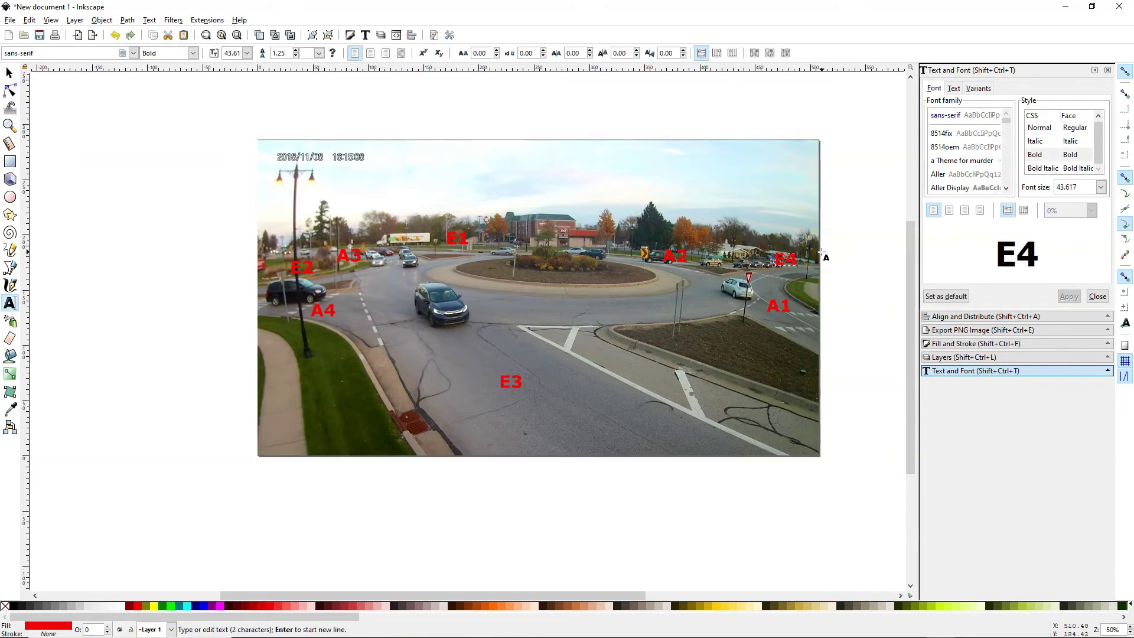
click(16, 74)
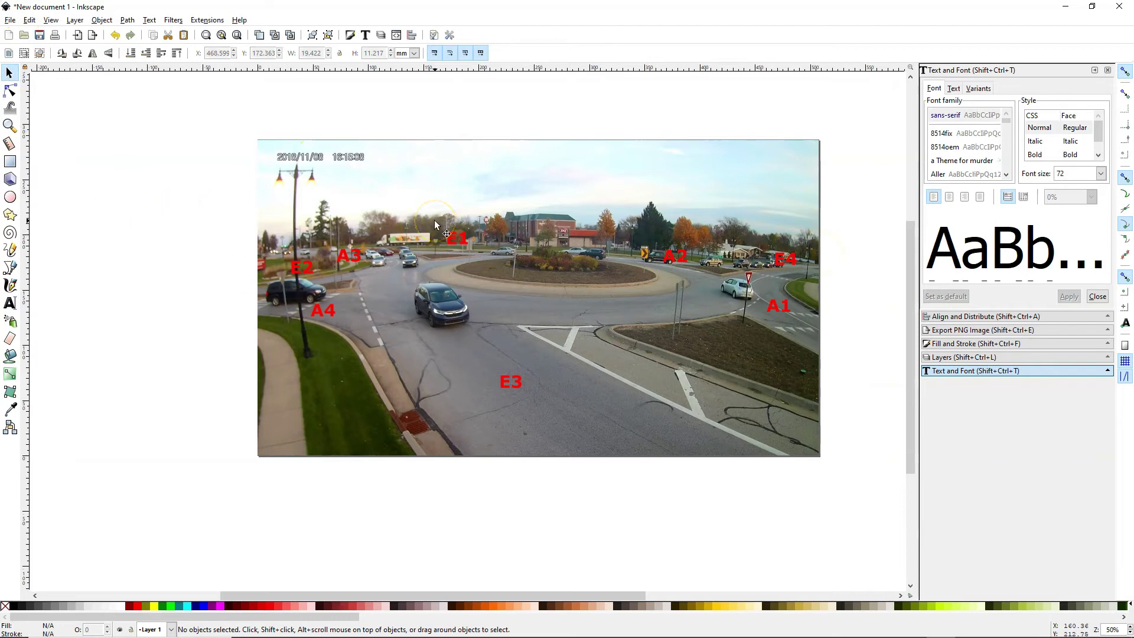
click(416, 218)
click(17, 271)
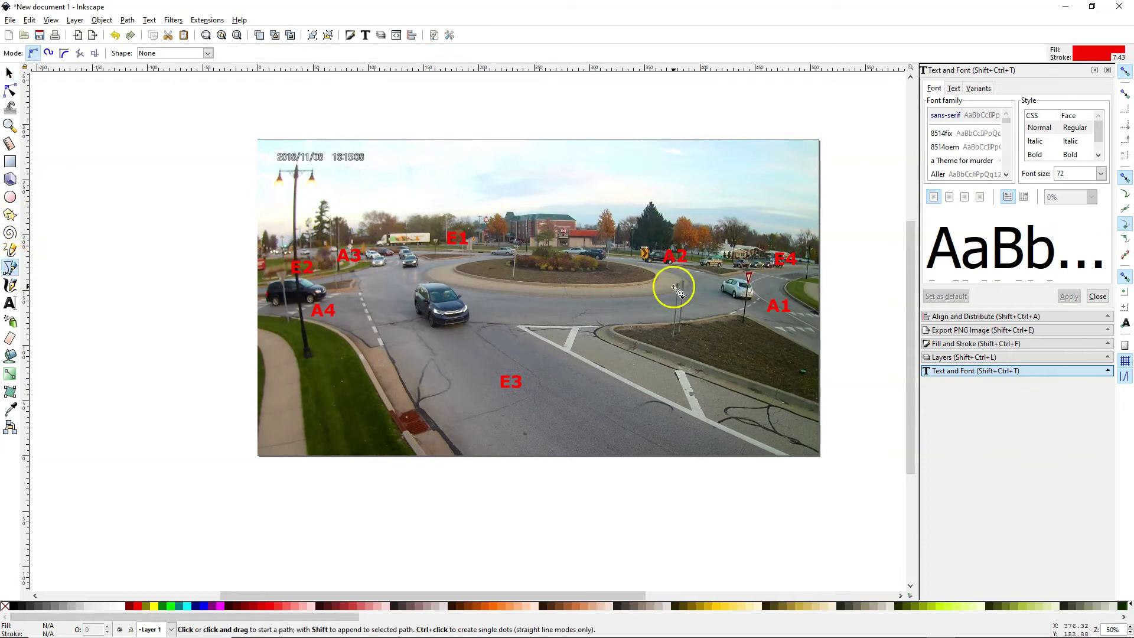
click(751, 305)
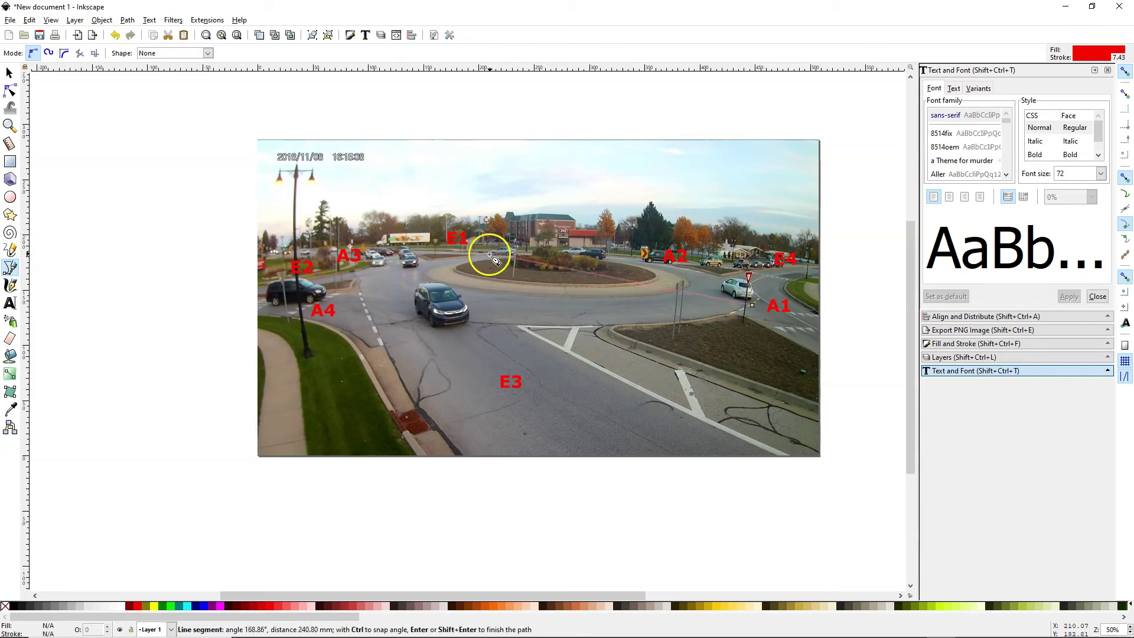
drag(481, 252, 335, 266)
key(Escape)
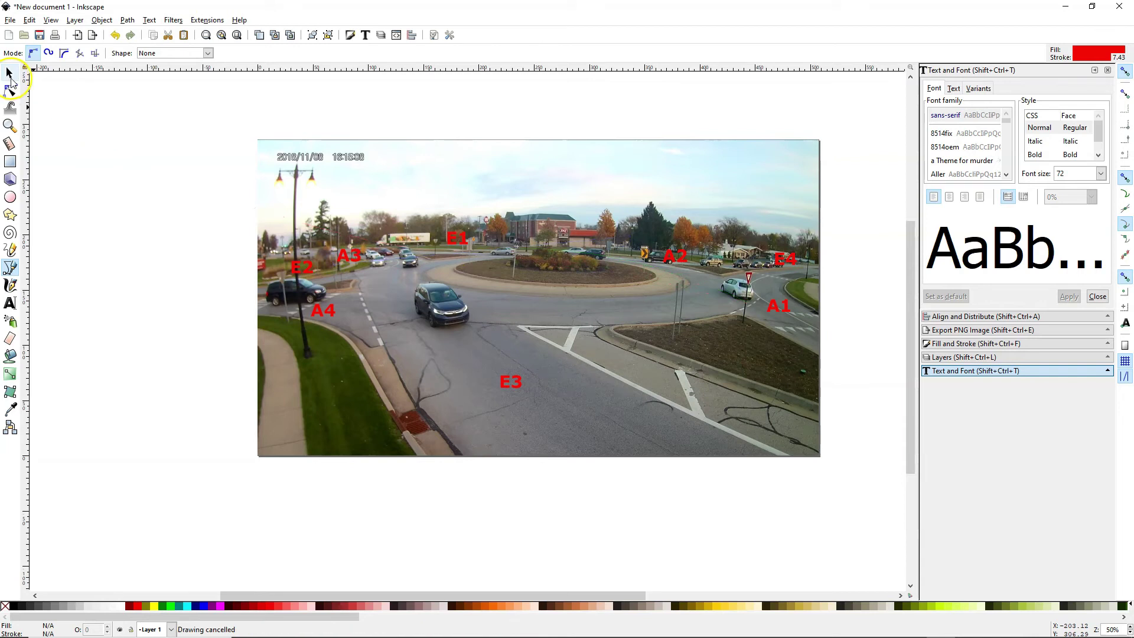
Draw a curved red path about 232 mm wide from beside "A1" to "E1" and remove its fill.
click(738, 304)
drag(481, 246, 466, 246)
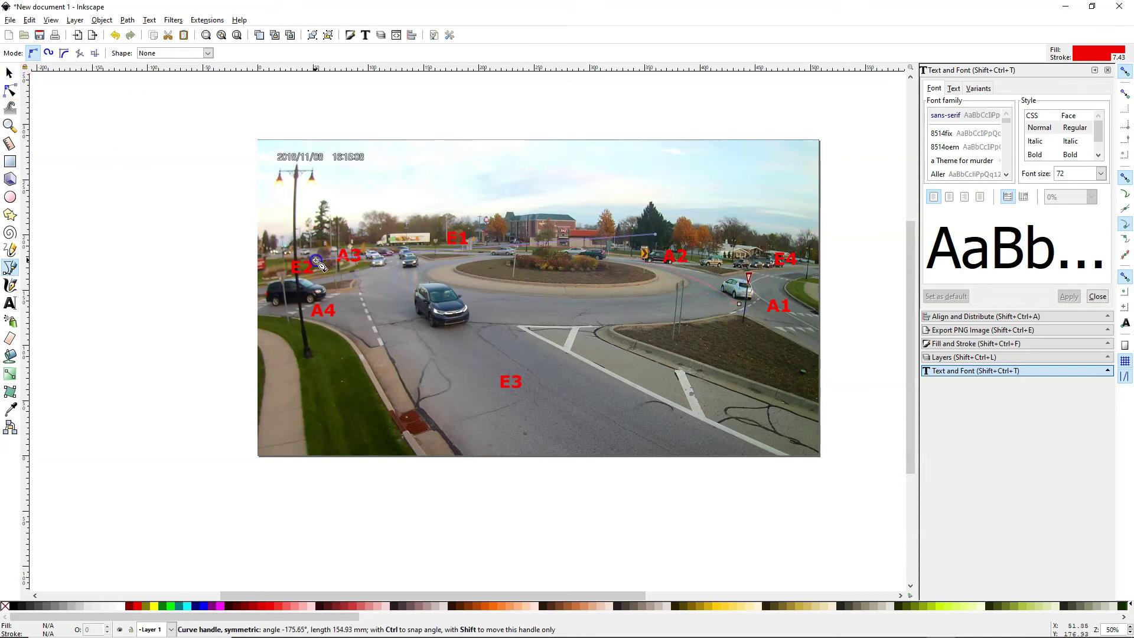
key(Return)
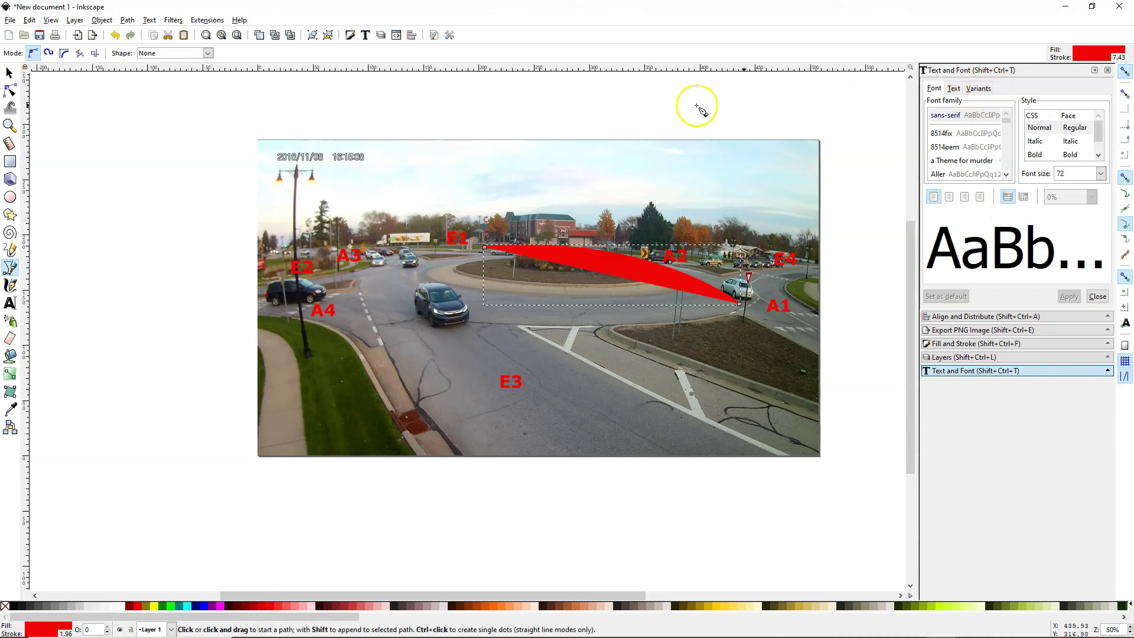
click(9, 72)
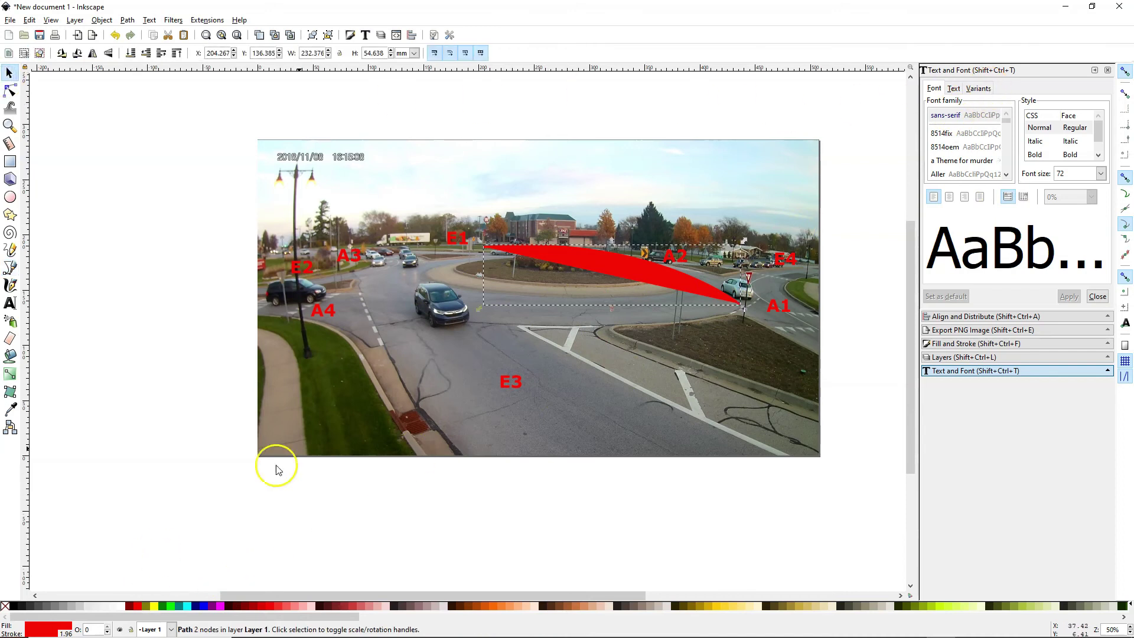
click(35, 630)
click(4, 606)
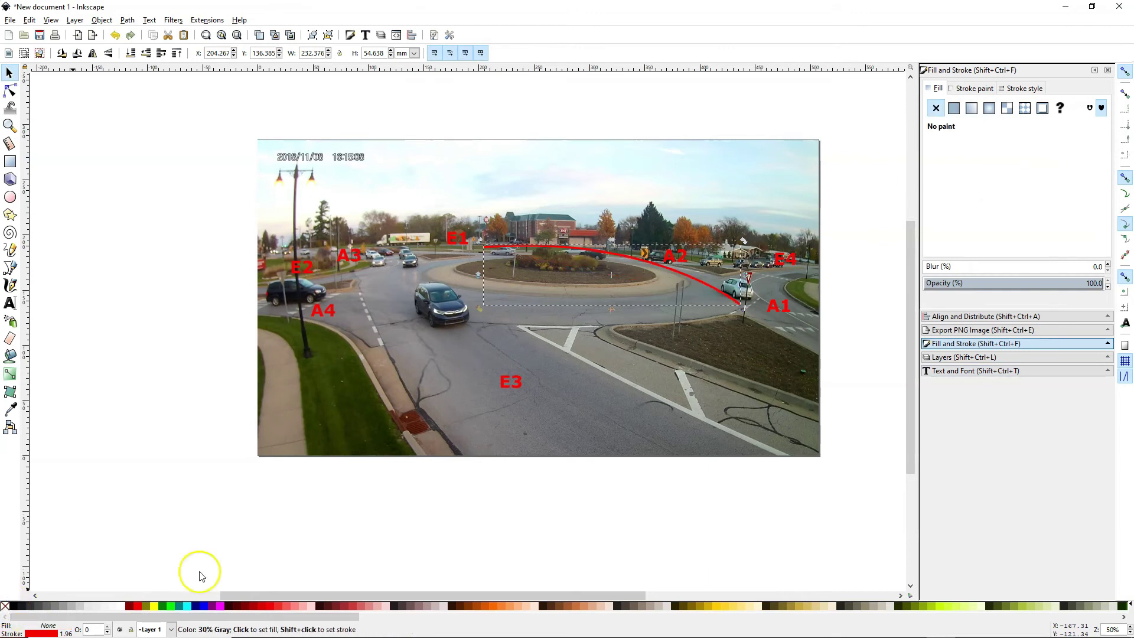
Set the curved path's stroke width to 2.365 mm and give its "E1" end a triangular arrowhead marker.
click(1033, 90)
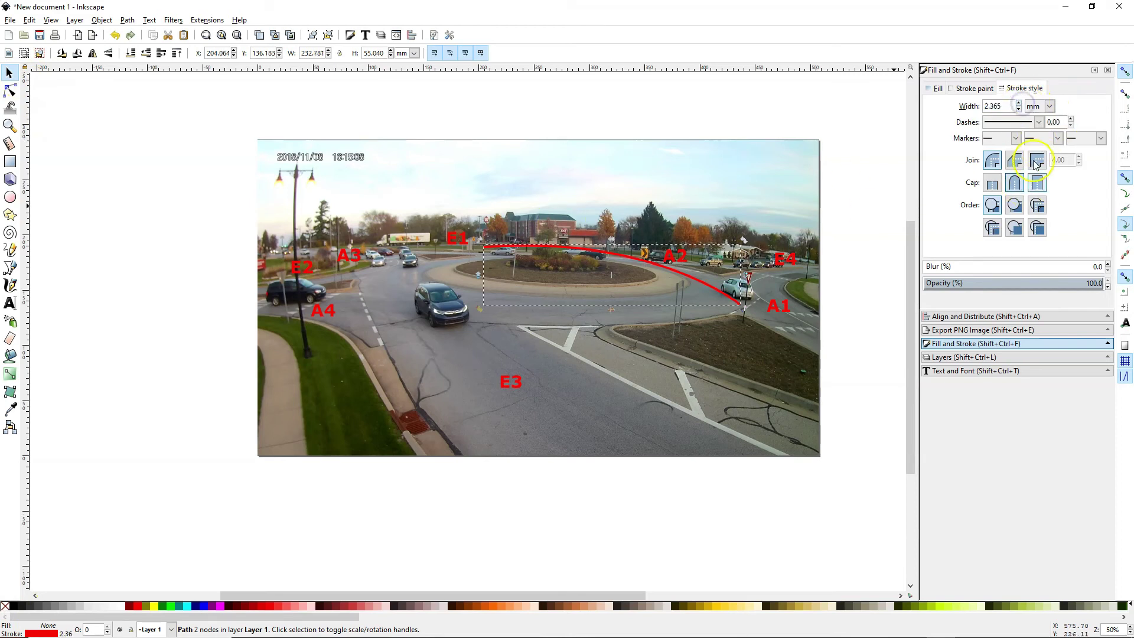
click(1100, 138)
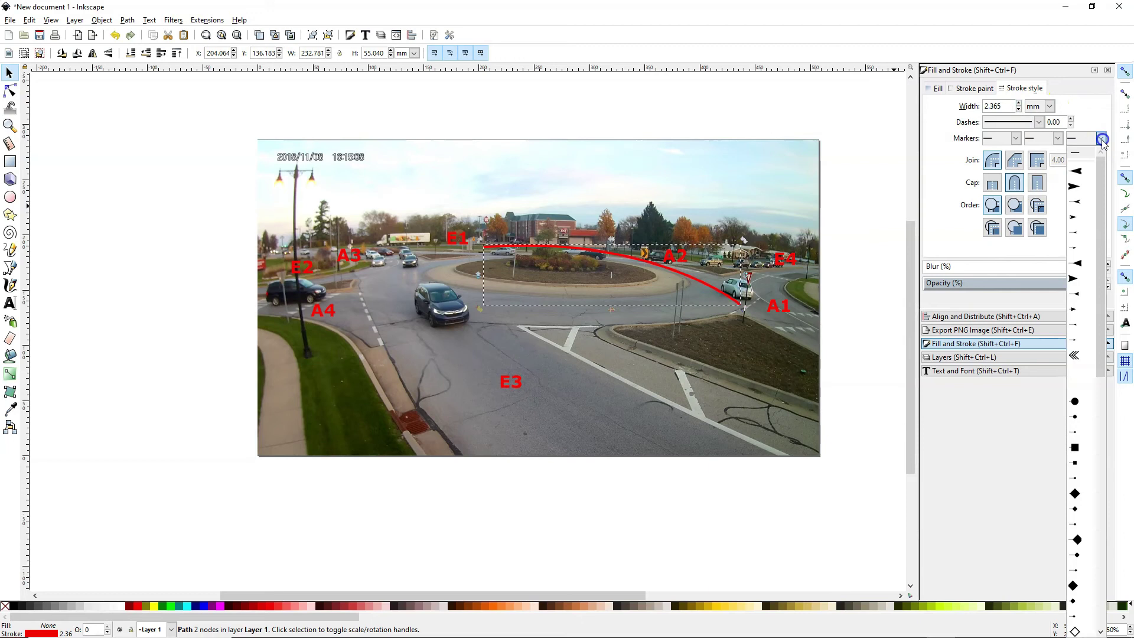
click(1074, 217)
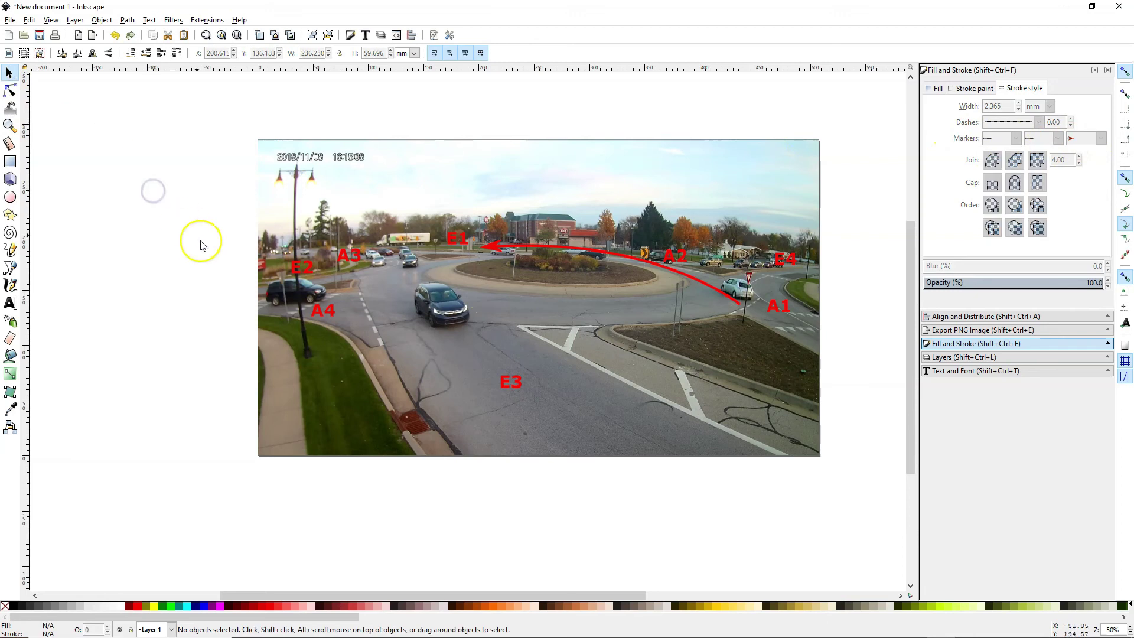
Delete the curved arrow running from "A1" to "E1".
click(576, 247)
key(Delete)
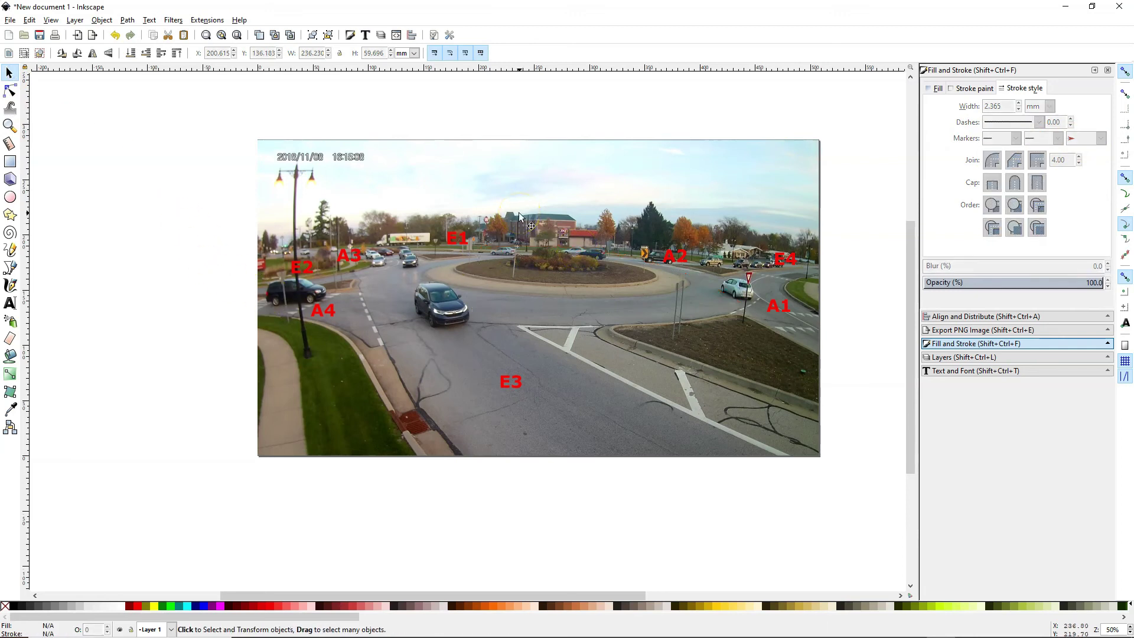
Open the PNG export settings and set the export area to the page.
click(10, 19)
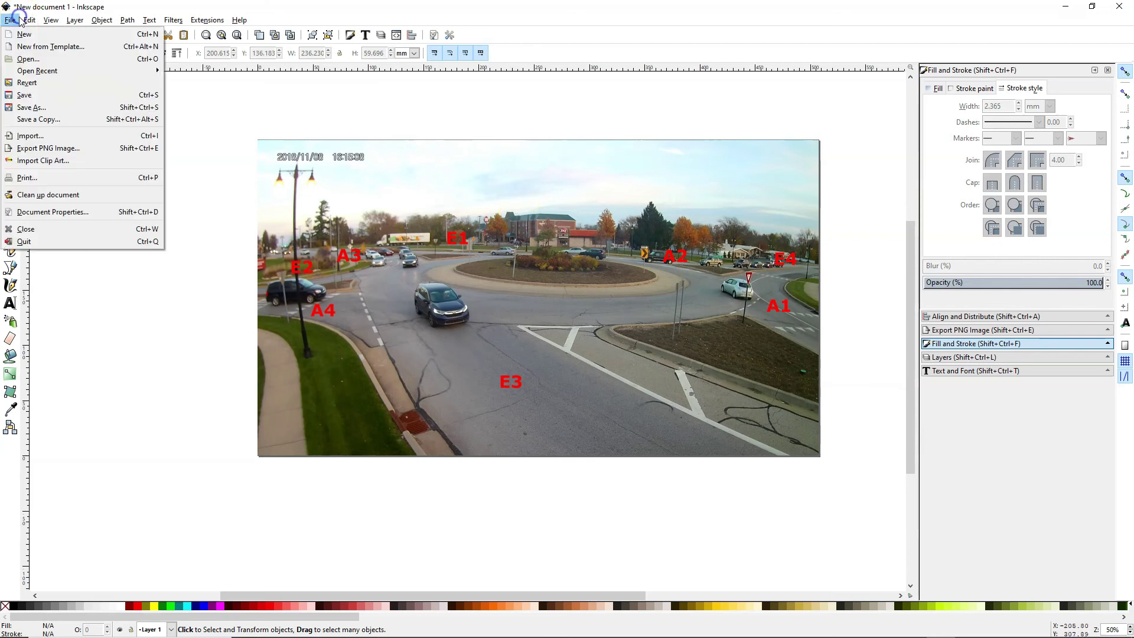
click(51, 149)
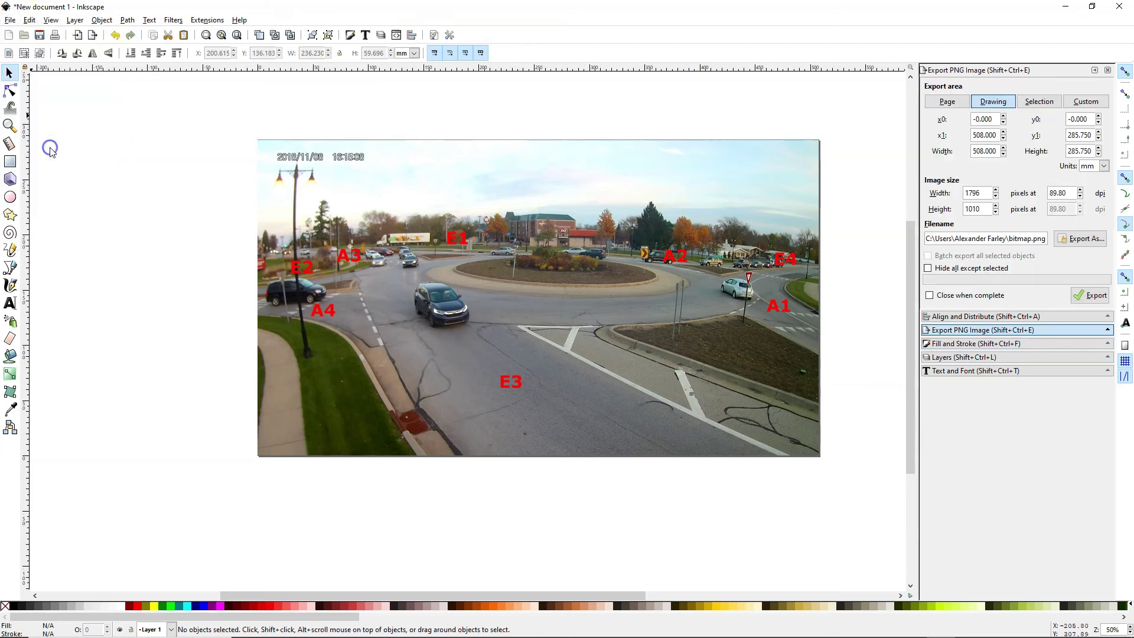
click(959, 101)
Export the labelled image as Legend.png into the VTCVideo\FiverrGigs folder on drive E.
click(1080, 238)
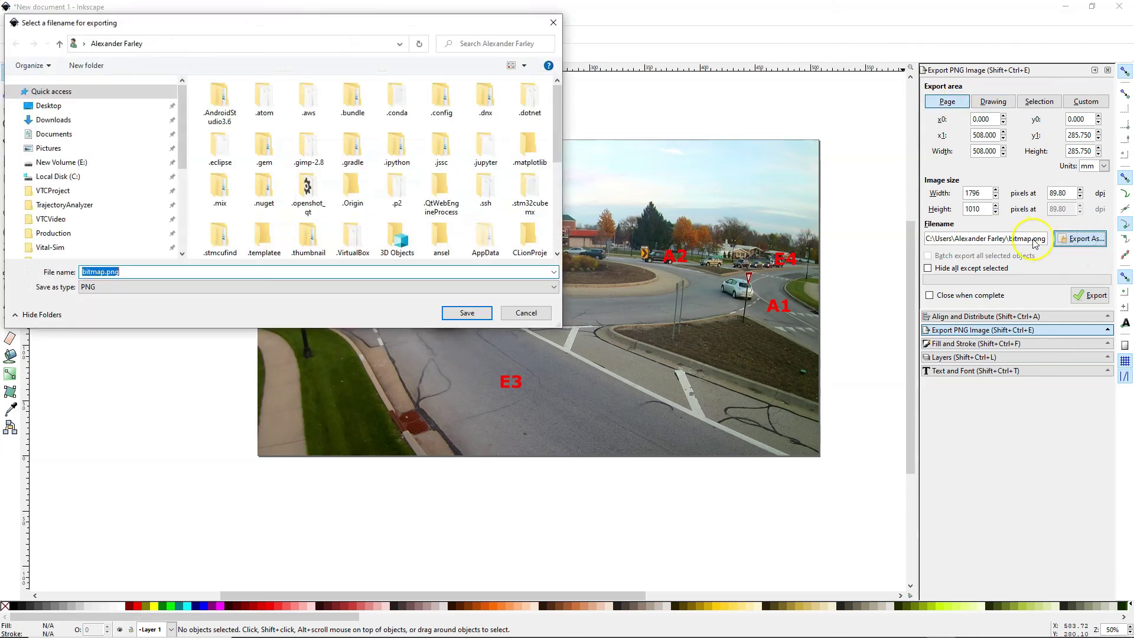
drag(343, 24, 548, 94)
scroll(298, 301, down, 3)
click(259, 309)
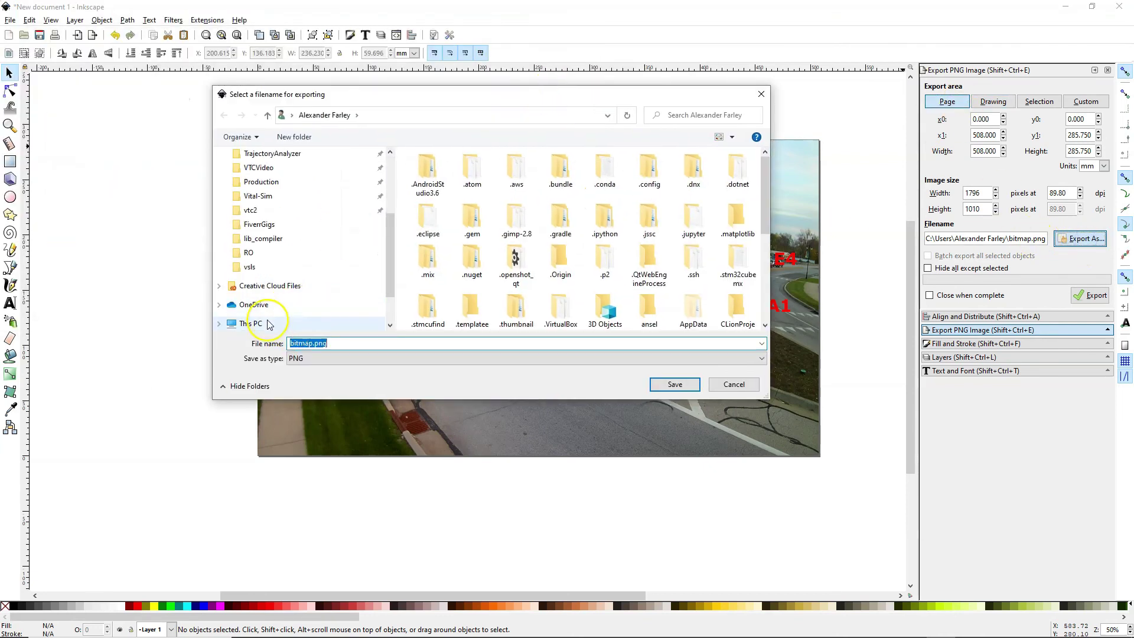
scroll(444, 295, down, 3)
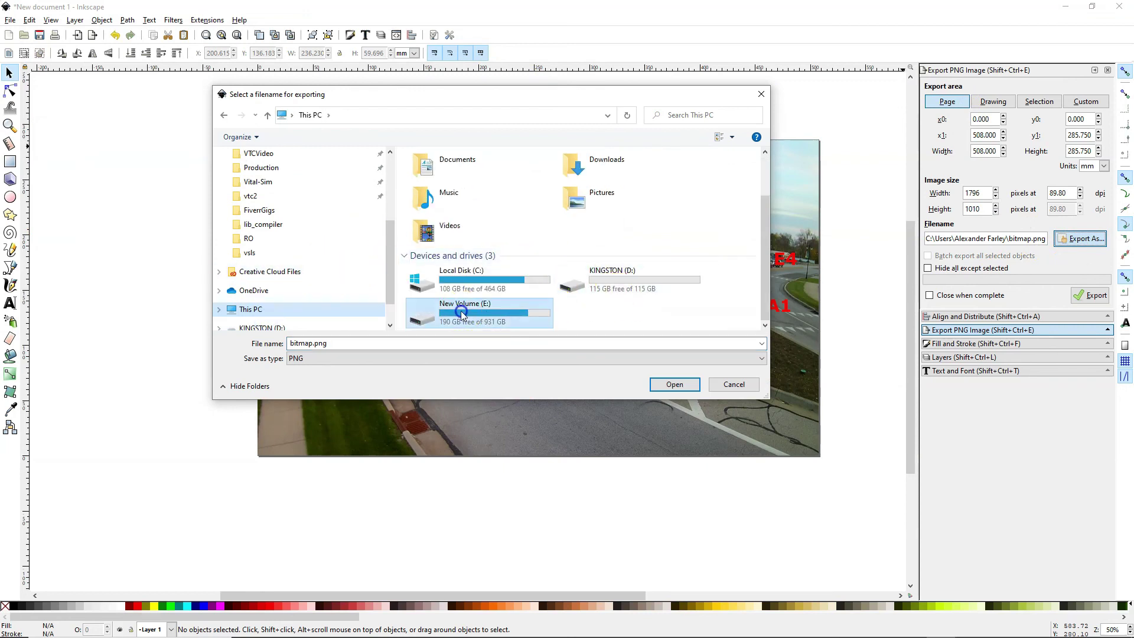
double_click(461, 310)
scroll(469, 291, down, 10)
double_click(443, 321)
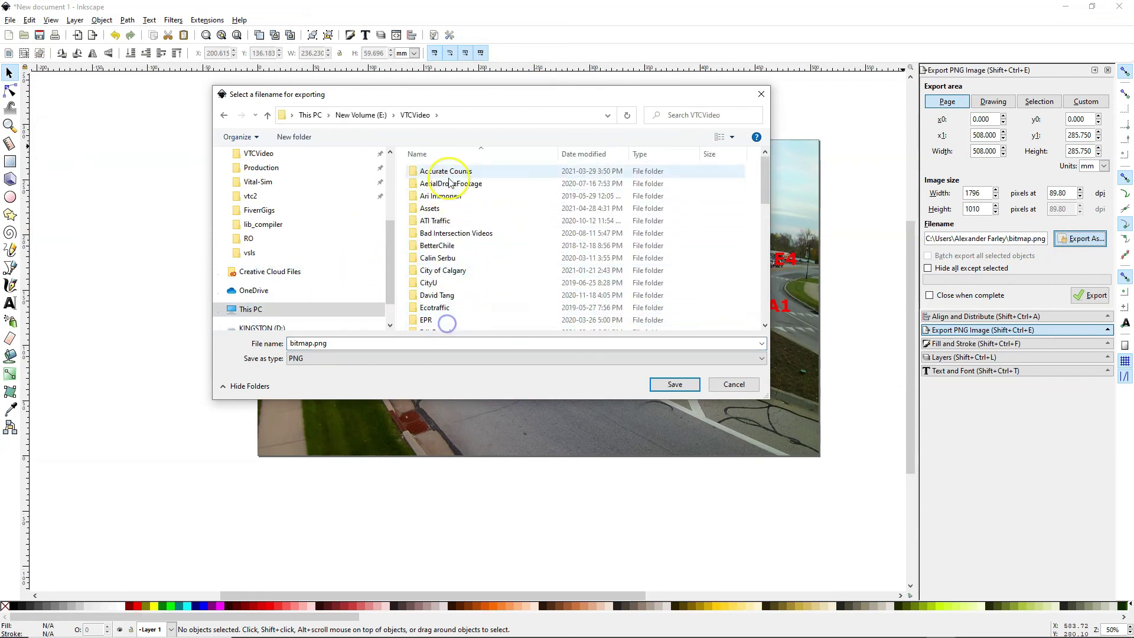
scroll(499, 248, down, 5)
scroll(499, 240, up, 3)
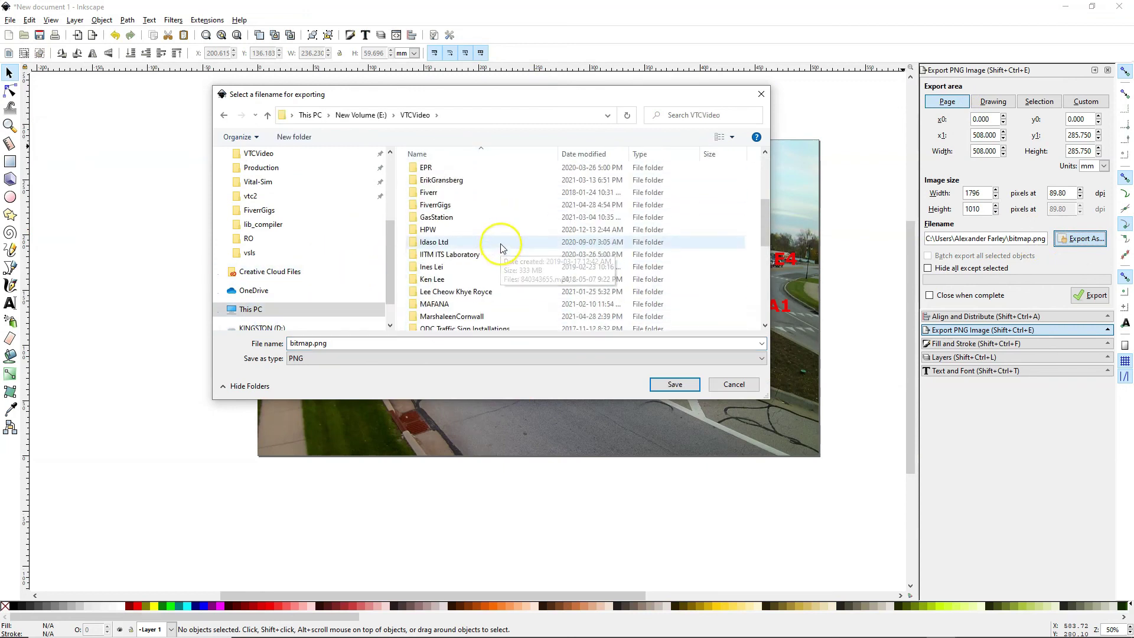
double_click(486, 207)
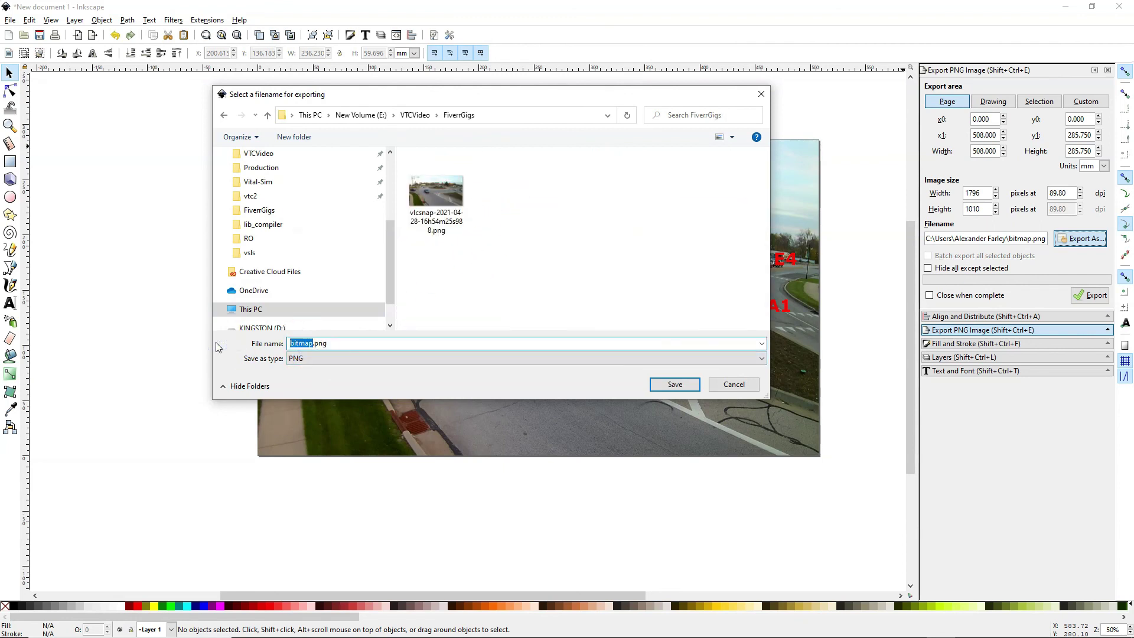
key(Return)
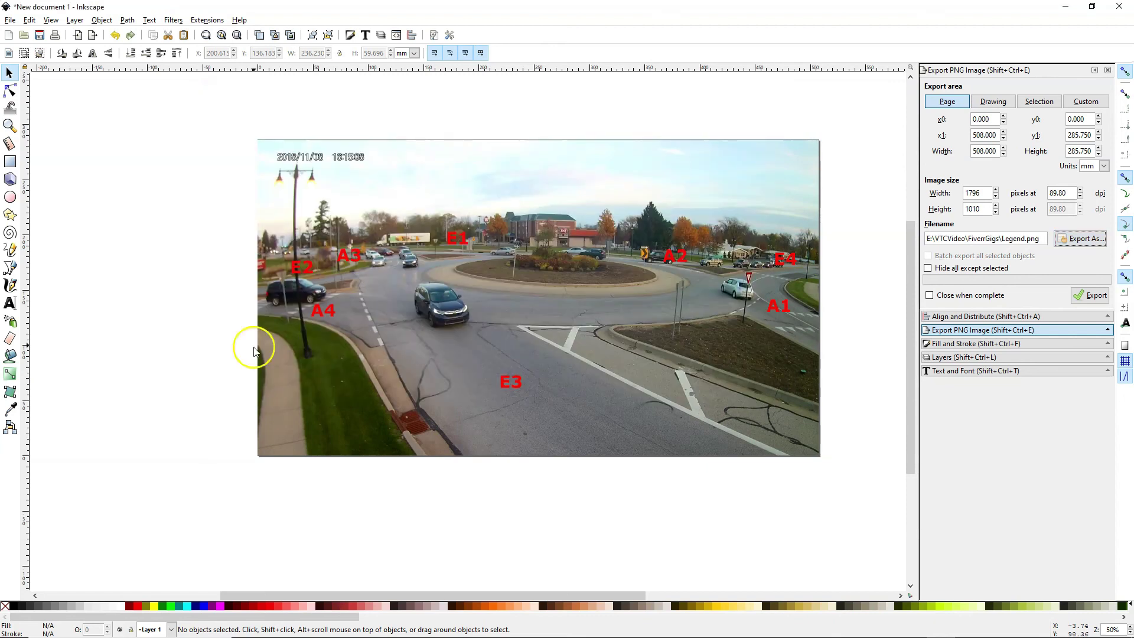
click(1089, 295)
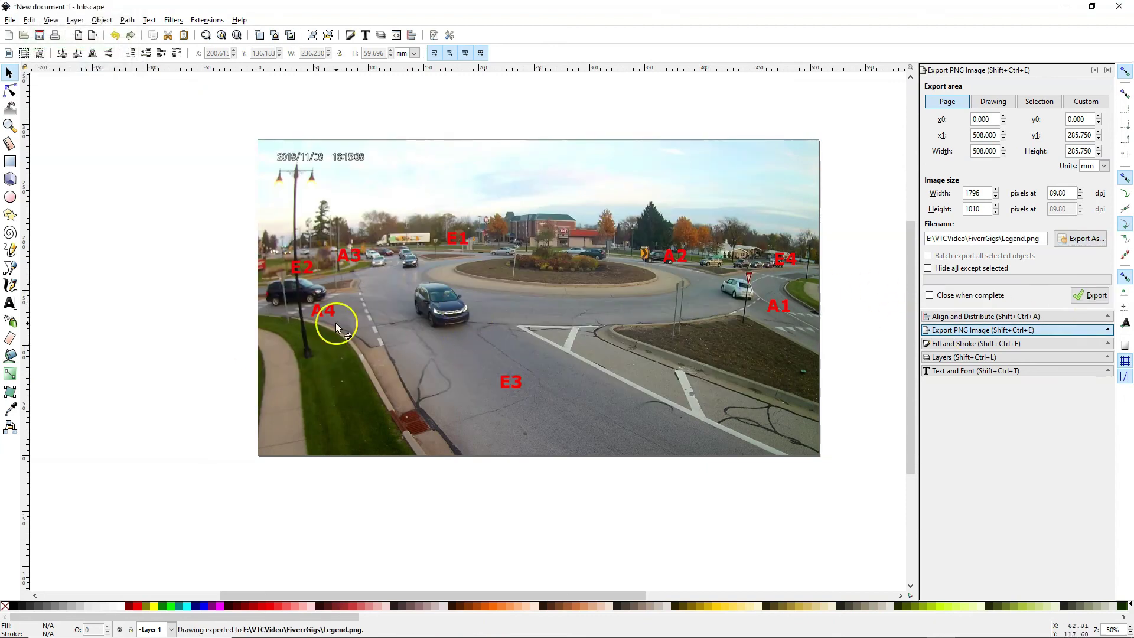
Switch to the FiverrGigs folder in File Explorer, open Legend.png to check the exported labels, and close the viewer.
click(303, 626)
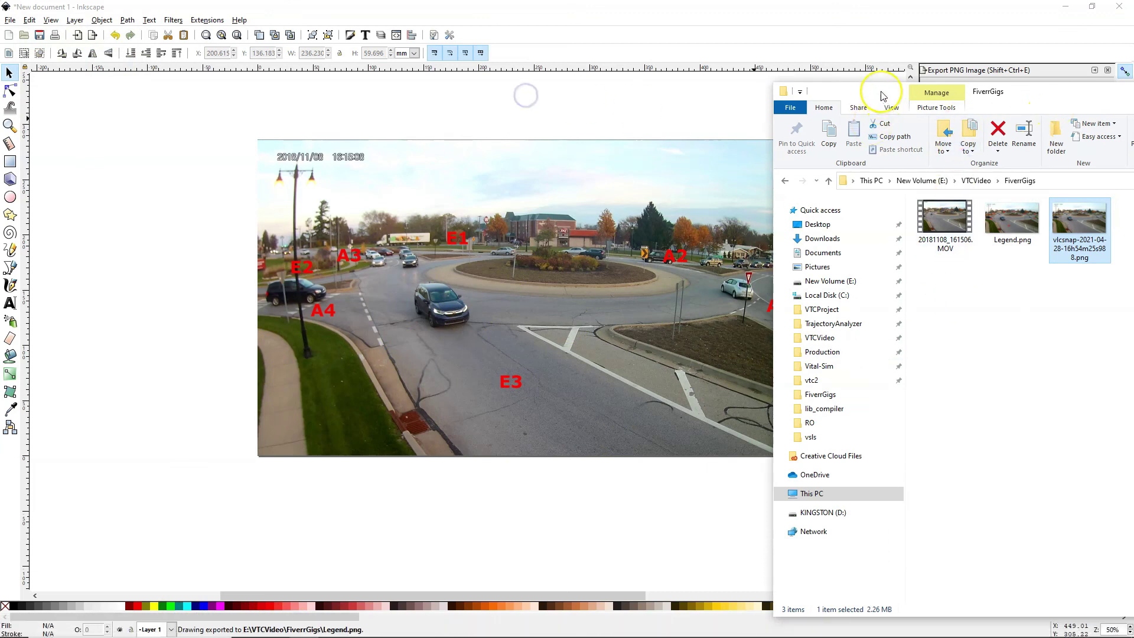
drag(880, 96, 347, 79)
double_click(472, 214)
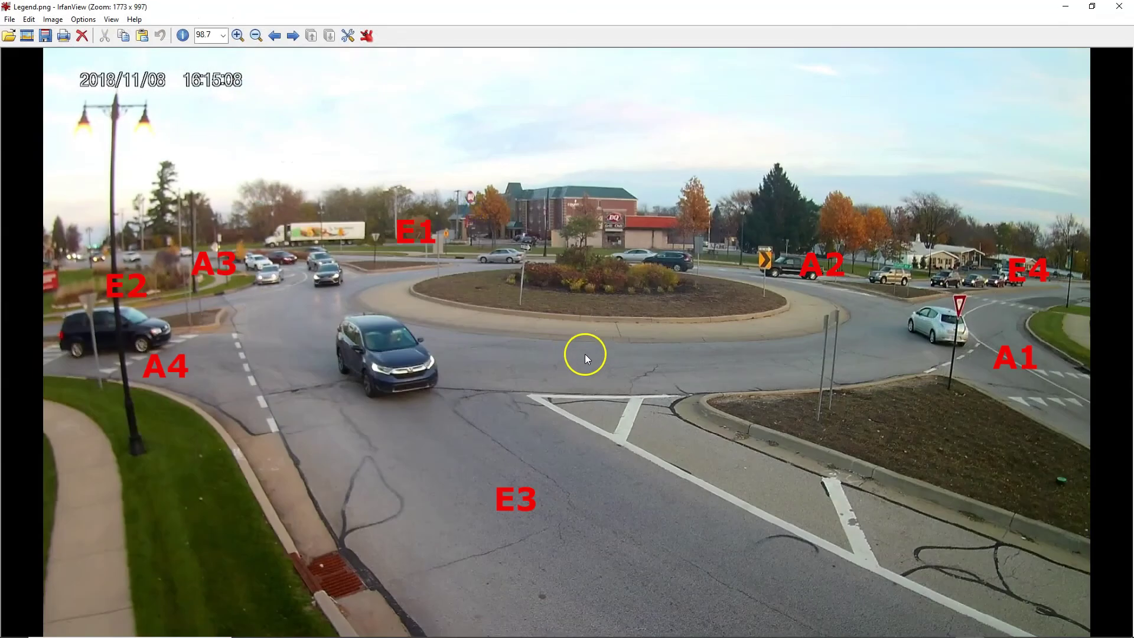
click(1119, 8)
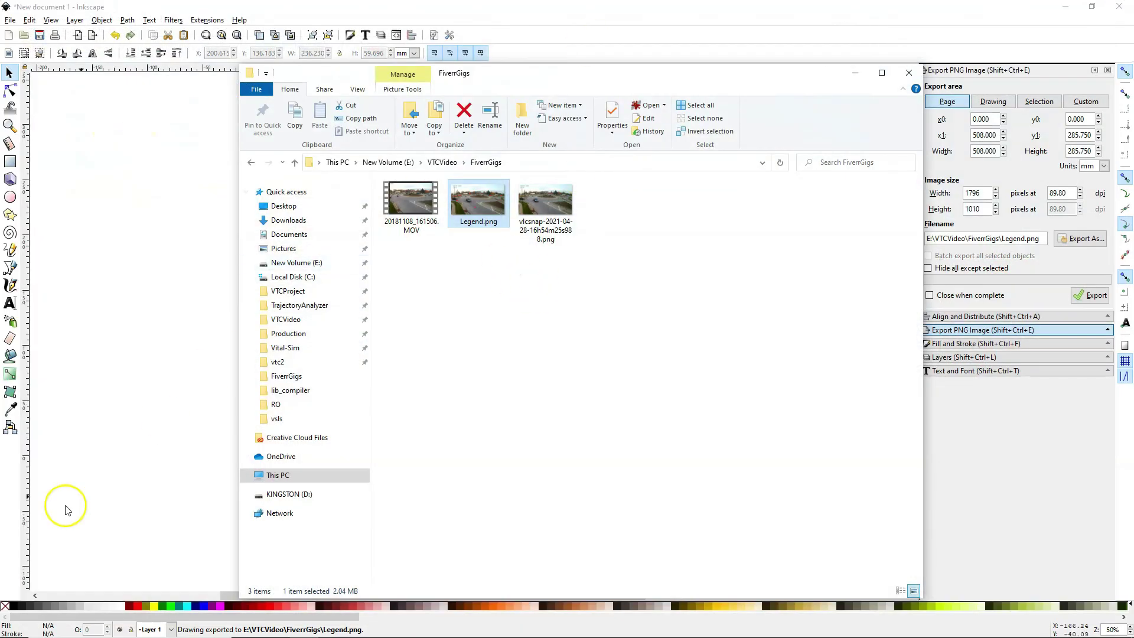